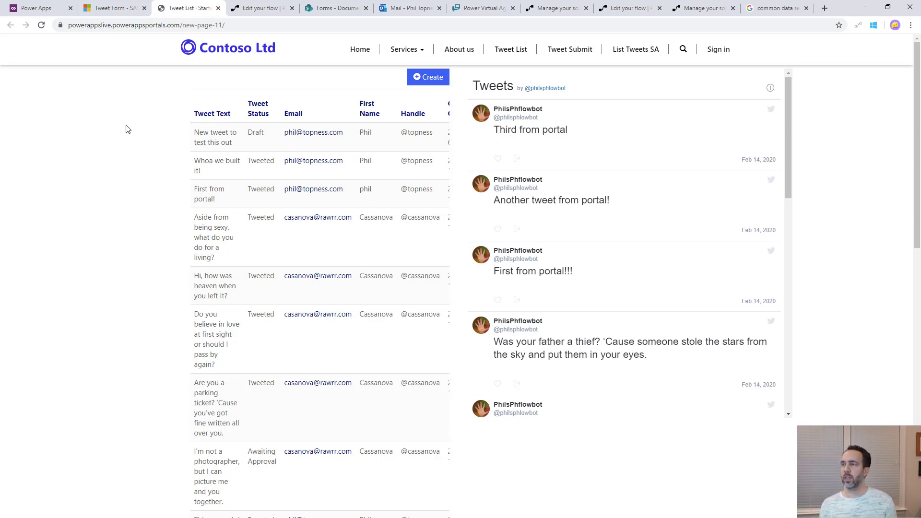
Compare the Tweet Form - SAS records with the portal's Tweet List, then start the TWIT-3762 form slideshow
click(123, 7)
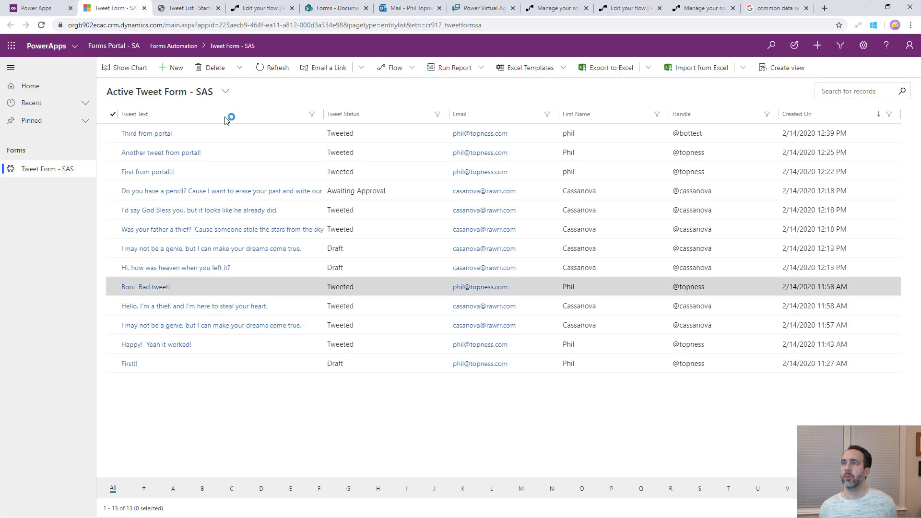
click(188, 7)
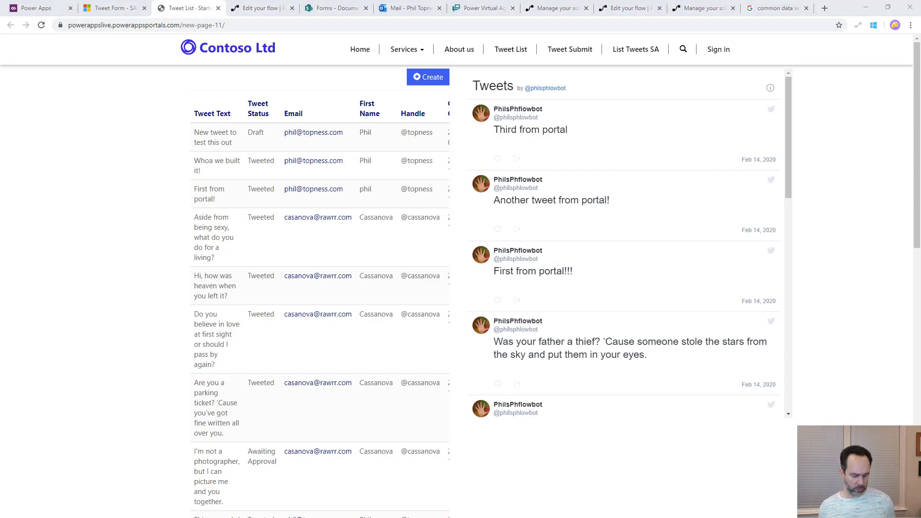
key(alt+Tab)
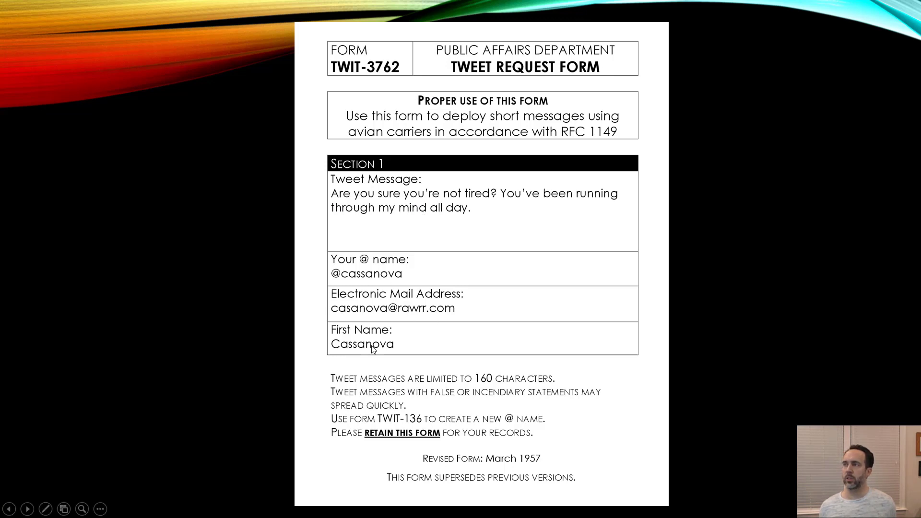
Advance to the Virtual Agent Tweet Request System slide and reveal the Request Twitter Handle and Query CDS steps
key(alt+Tab)
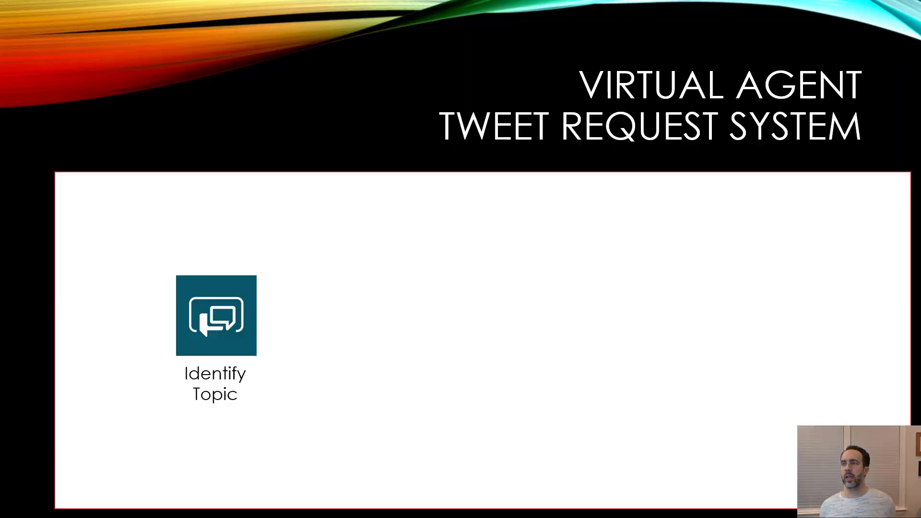
click(307, 428)
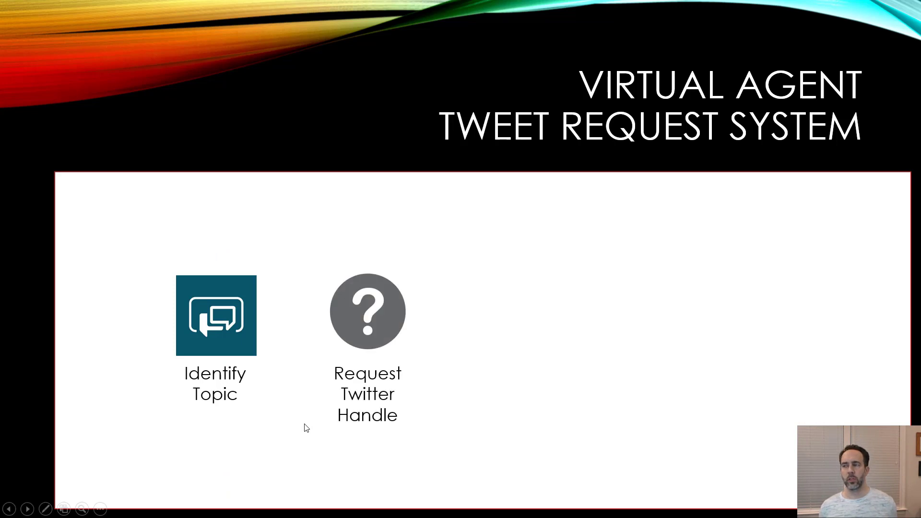
click(306, 428)
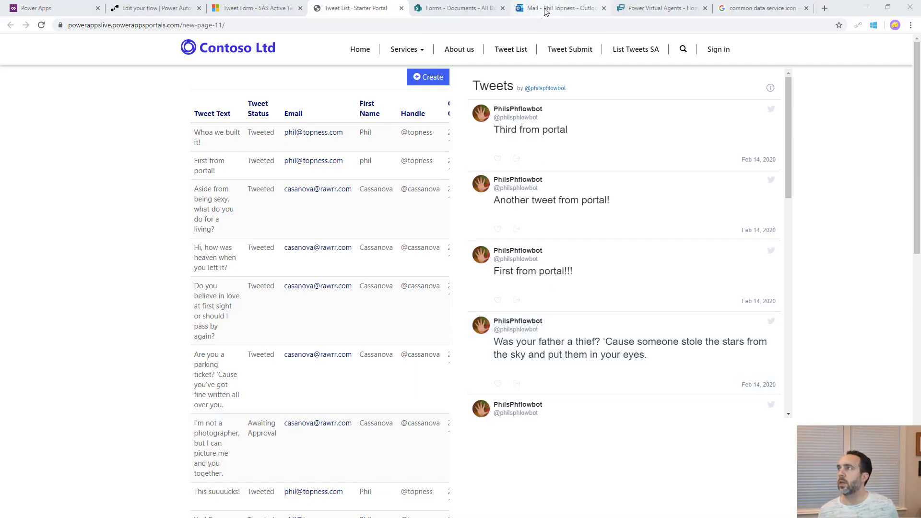
Create a new Power Virtual Agents bot named 'VA Video'
click(659, 8)
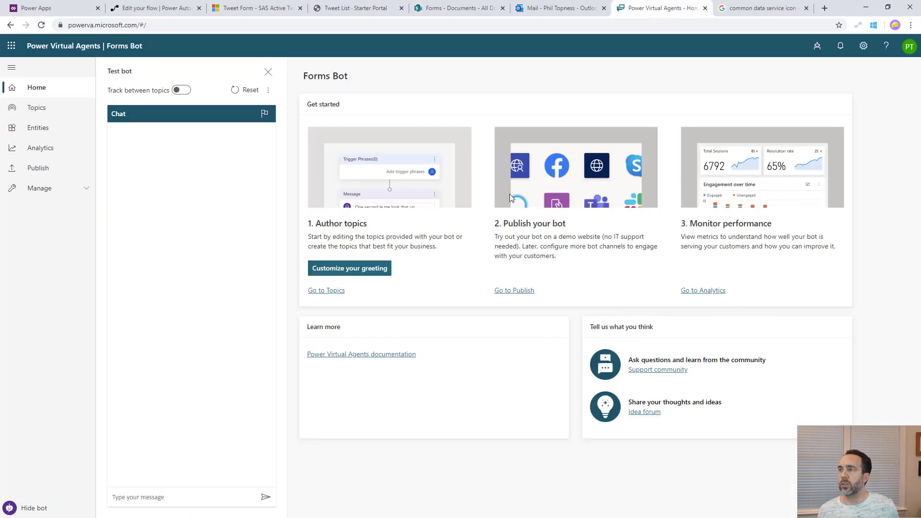
click(826, 50)
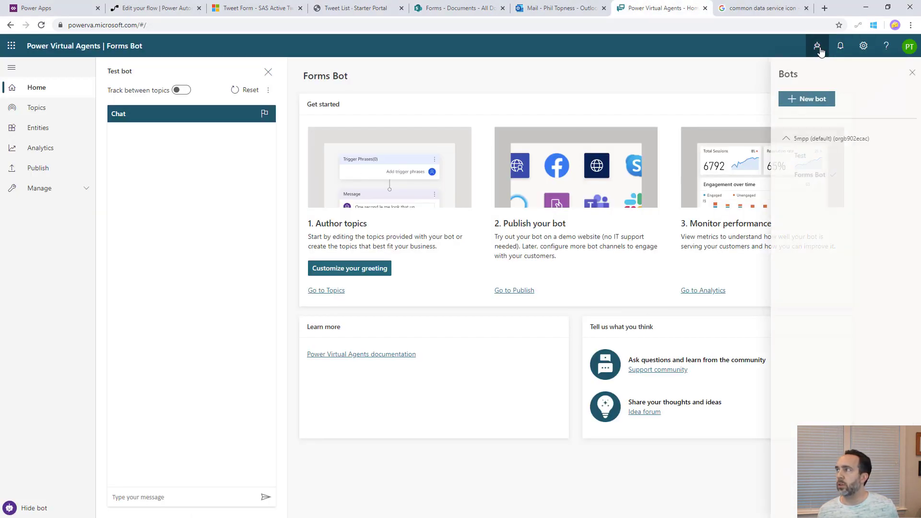
click(804, 98)
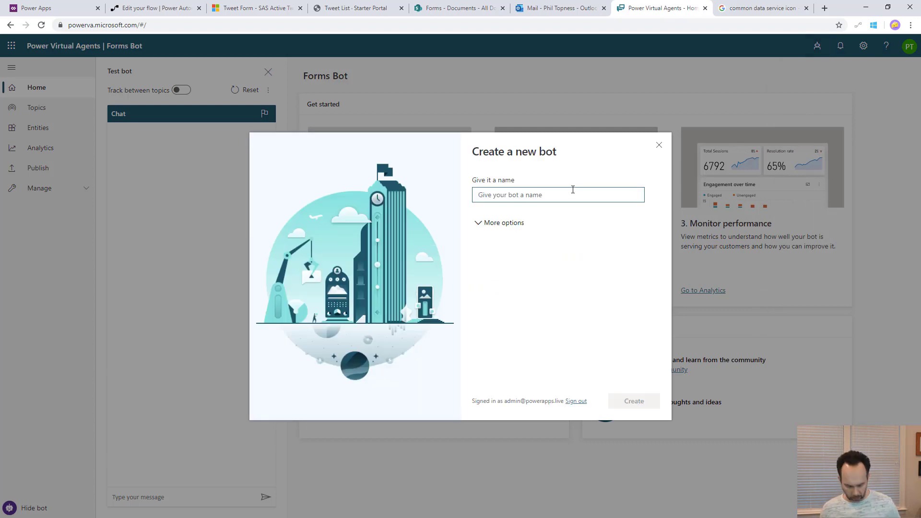
text(VA Video)
click(636, 403)
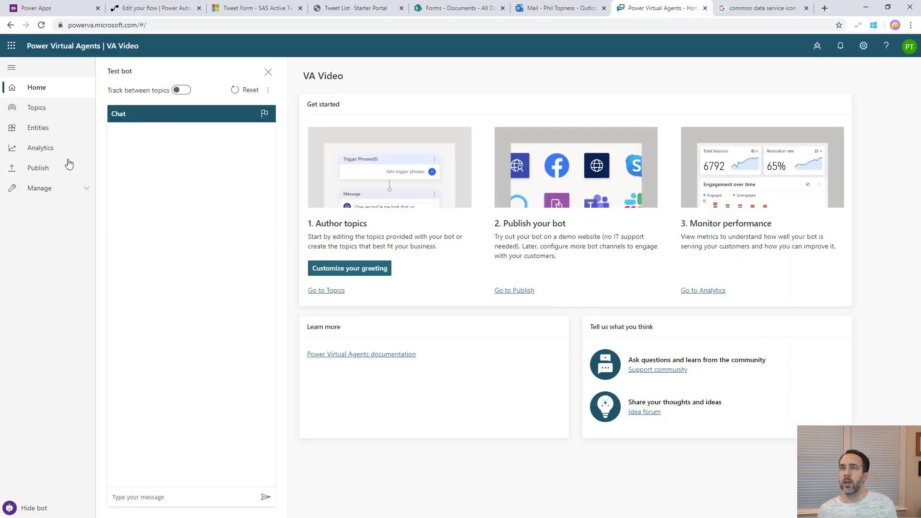
Open the bot's Topics and send 'when are you closed' in the test chat
click(41, 109)
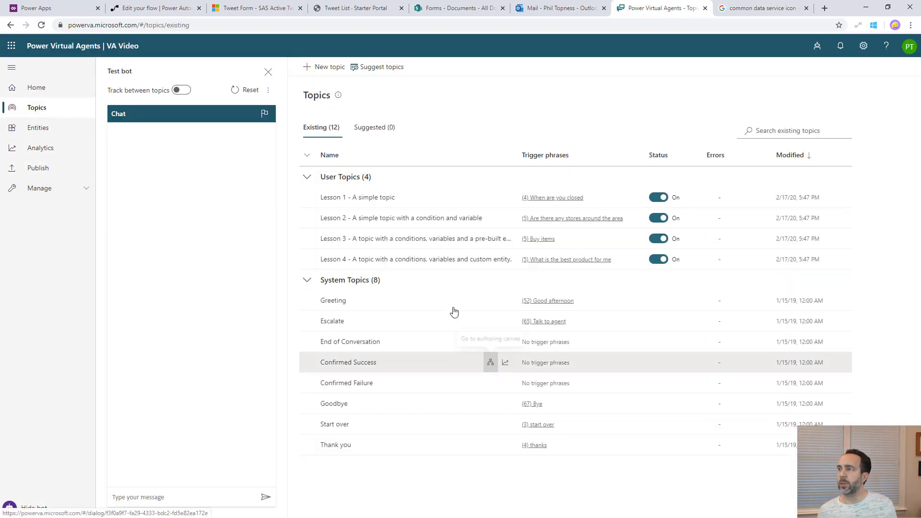
click(163, 498)
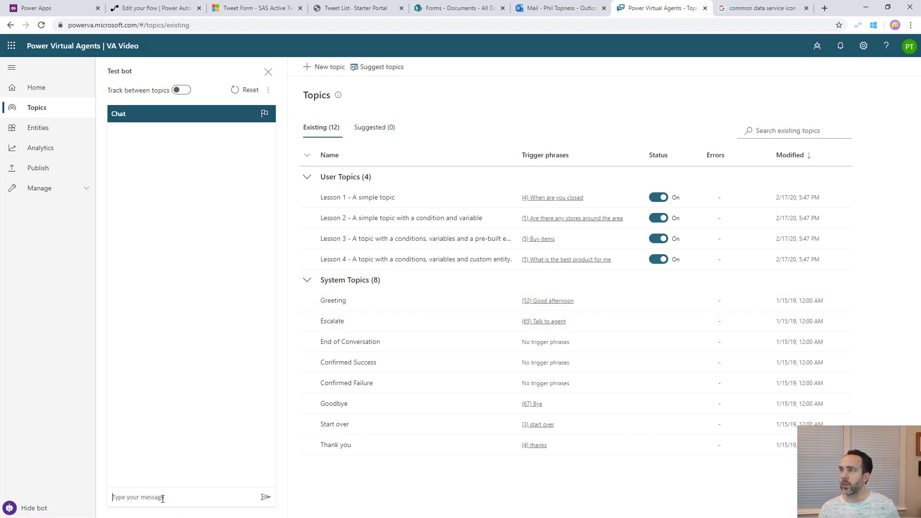
text(when are you closed)
key(Return)
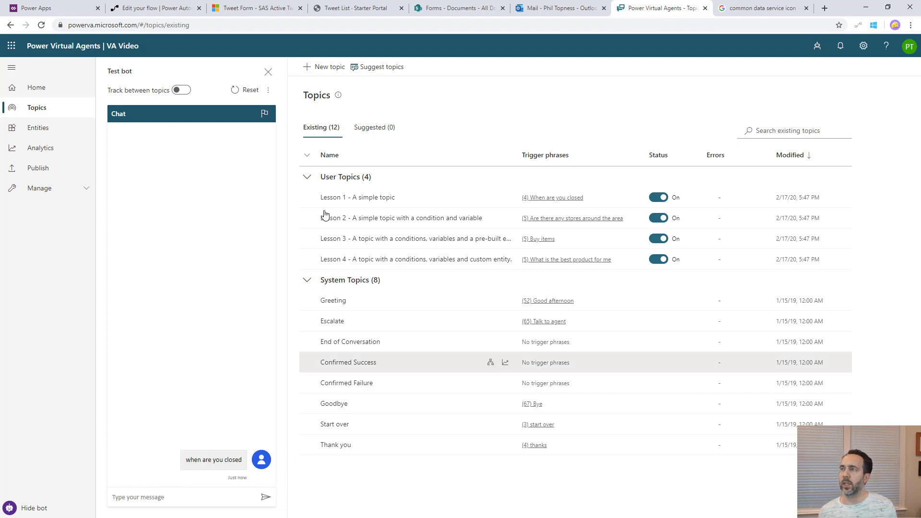
Create topic 'Tweet Status' with triggers 'What is my tweet status', 'Is my tweet tweeted', 'Has it been tweeted'
click(329, 68)
text(Tweet Status)
click(478, 165)
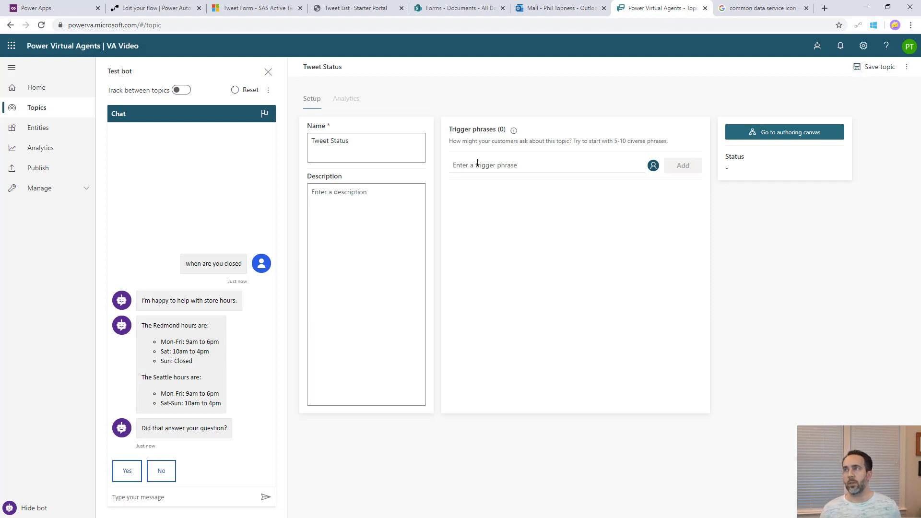
text(W)
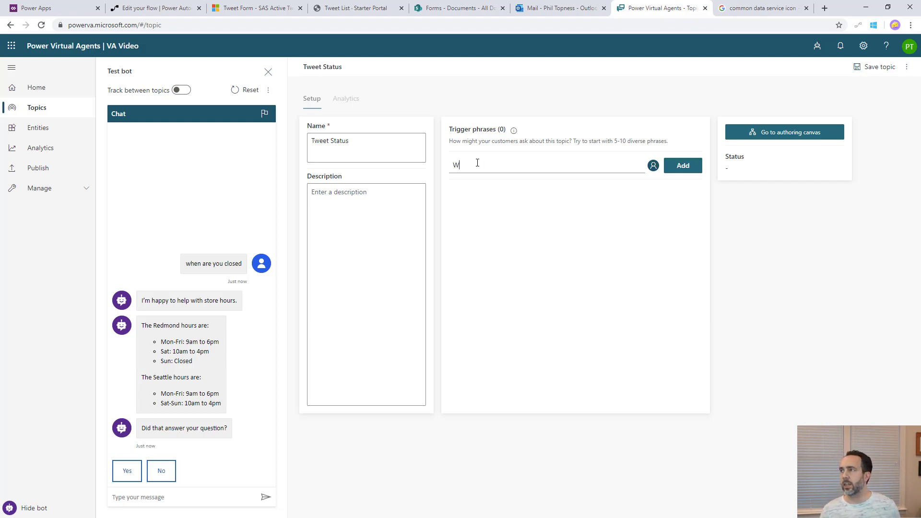
text(hat is my twe)
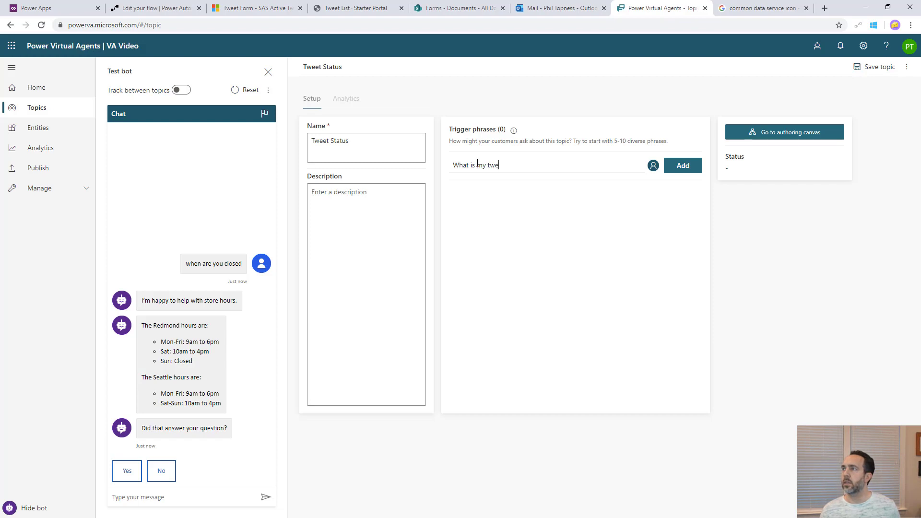
text(et status)
key(Return)
text(Is my tweet tweeted)
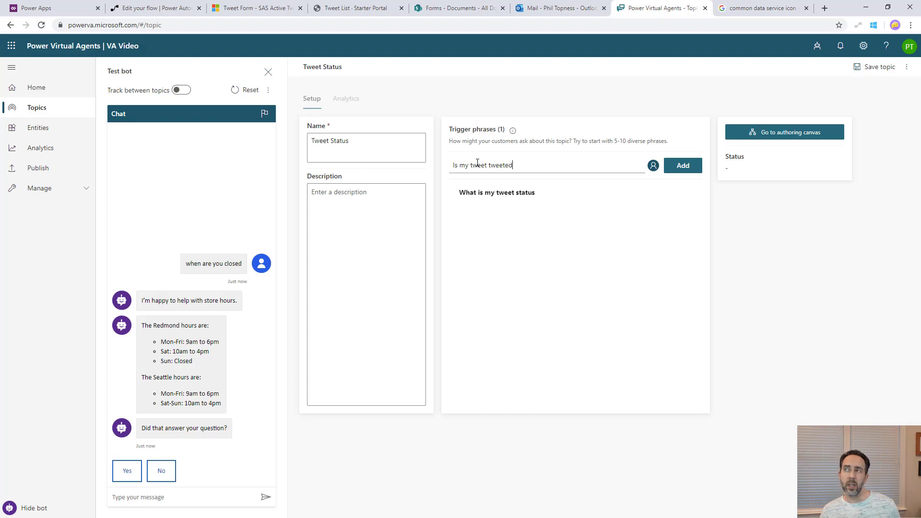
key(Return)
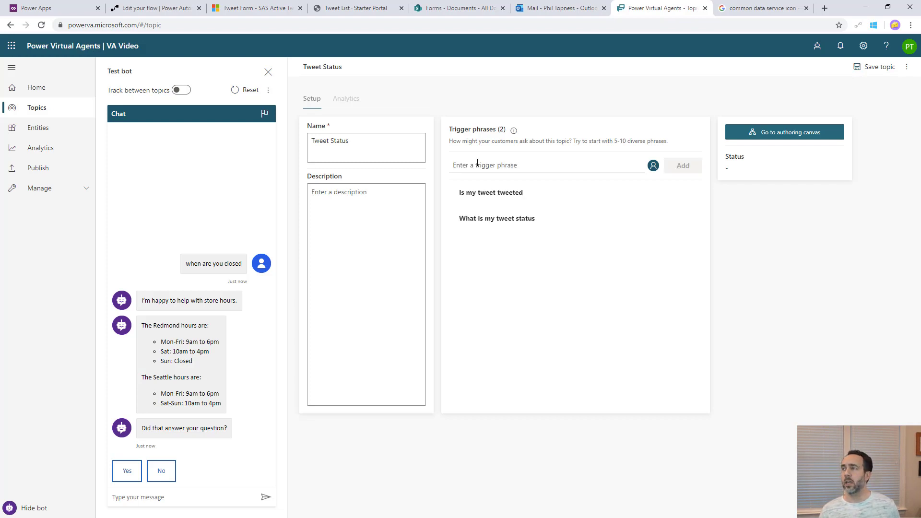
text(H)
key(BackSpace)
text(Has it been tweeted)
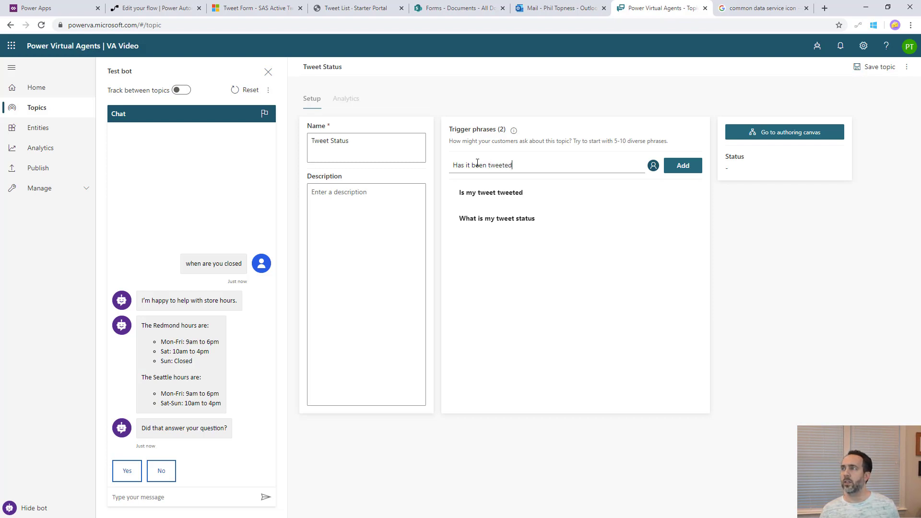
key(Return)
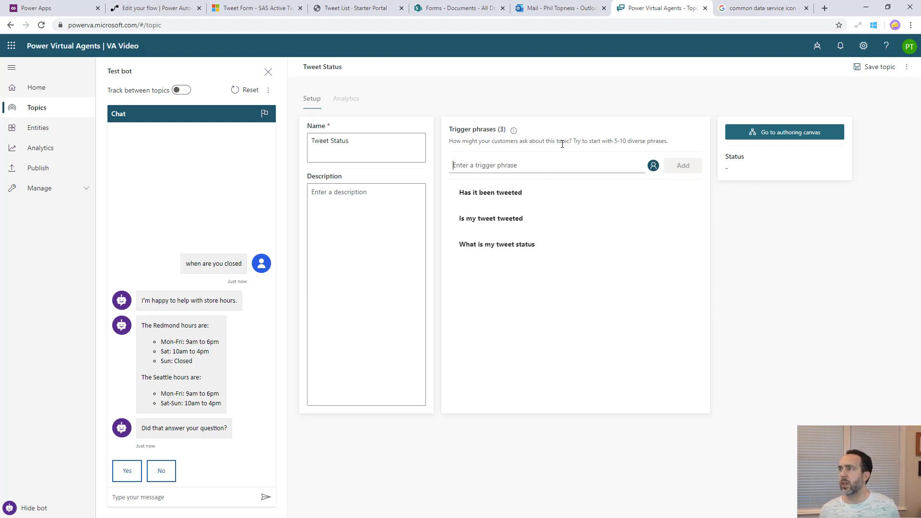
Save the topic and delete the default Message node from its authoring canvas
click(788, 135)
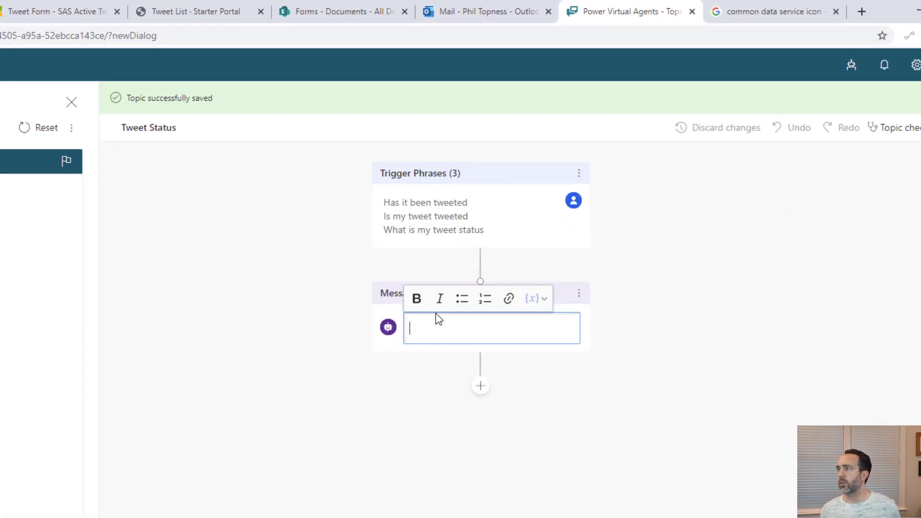
click(577, 298)
click(629, 300)
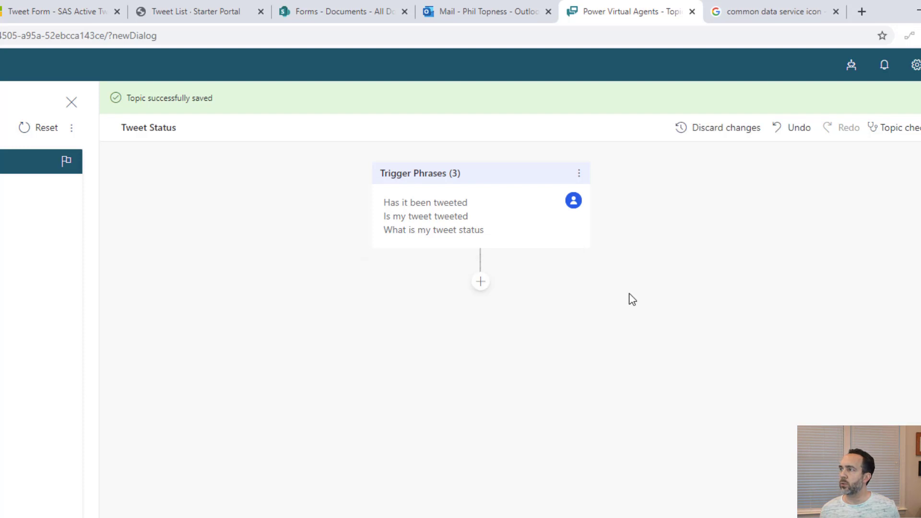
Add a Question node asking 'What is your Twitter Handle'
click(482, 282)
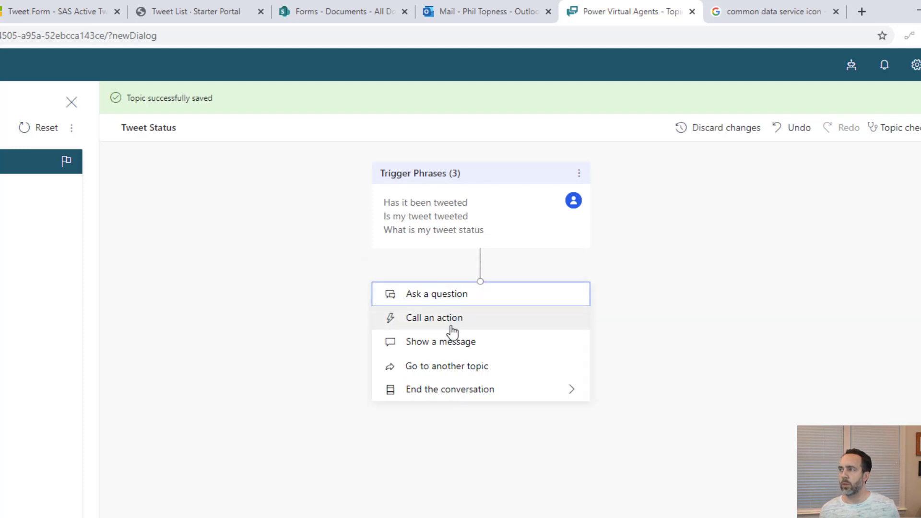
click(452, 299)
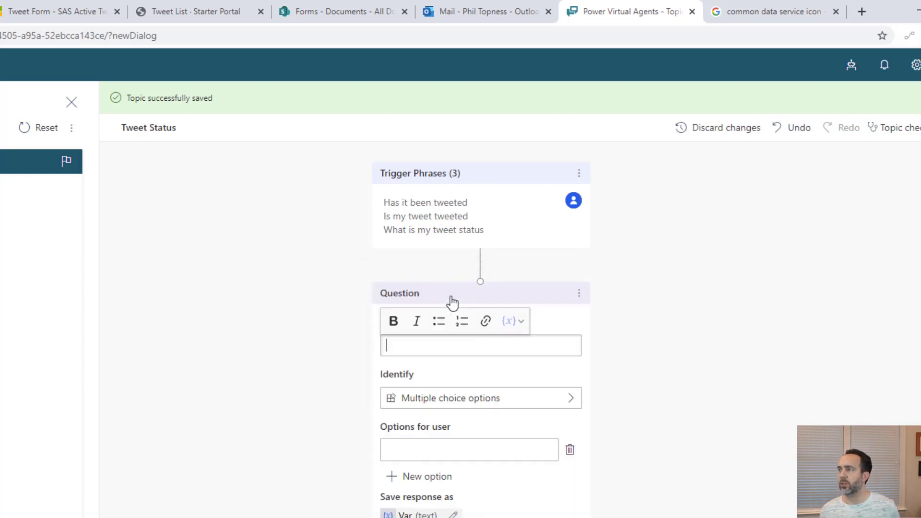
text(What is your ti)
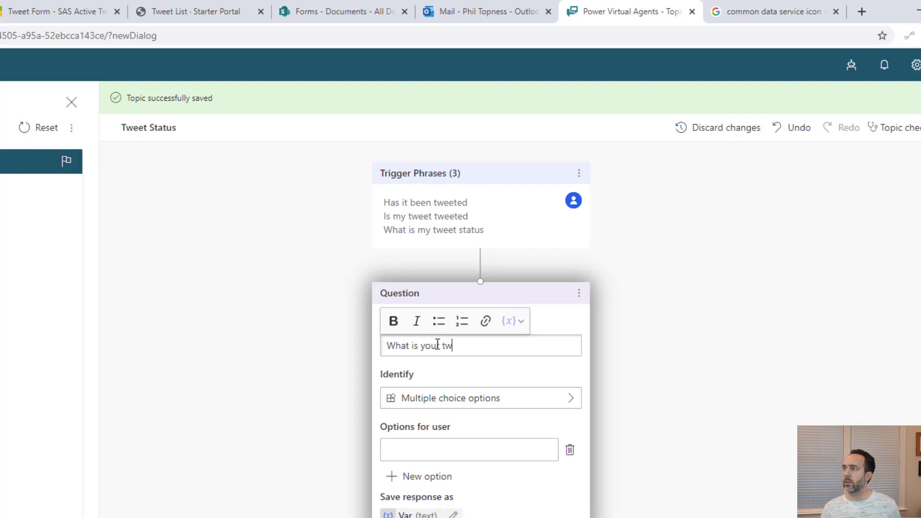
key(BackSpace)
key(BackSpace)
text(Twitter Ha)
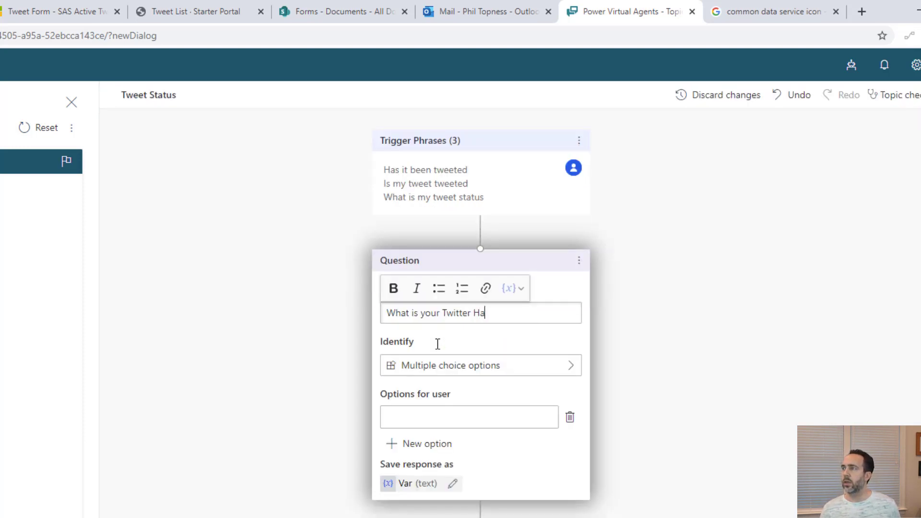
text(ndle)
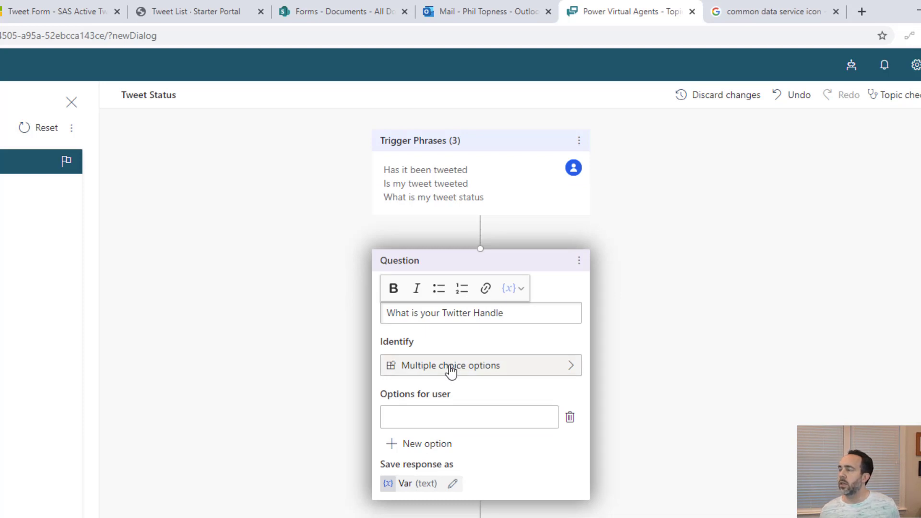
Set the Twitter Handle question to identify User's entire response
click(450, 372)
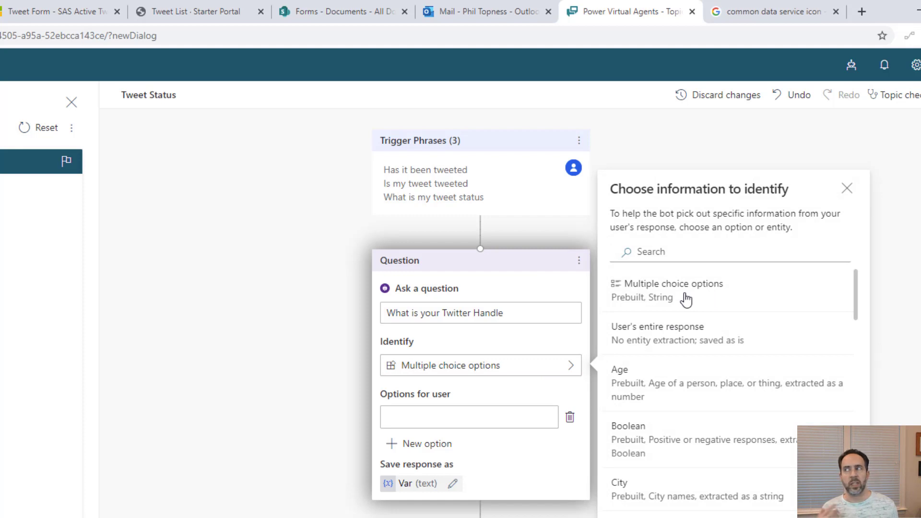
scroll(678, 384, down, 3)
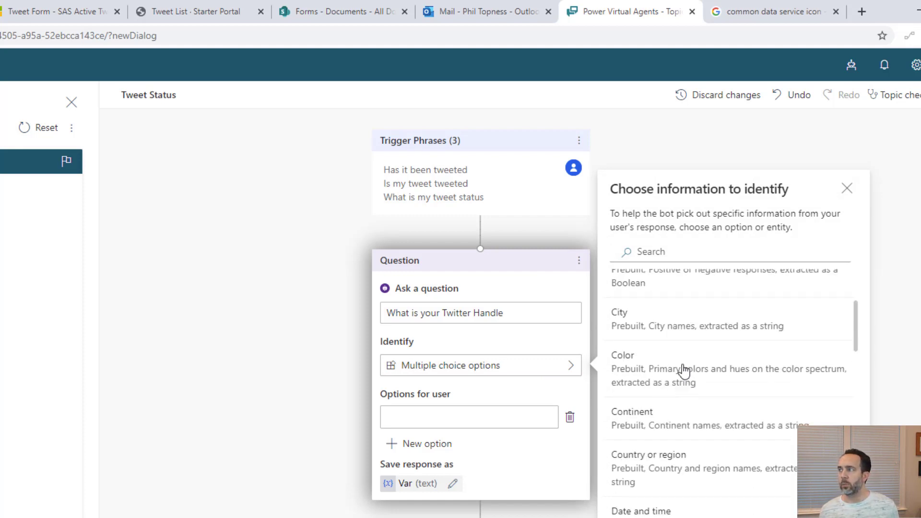
scroll(665, 377, down, 8)
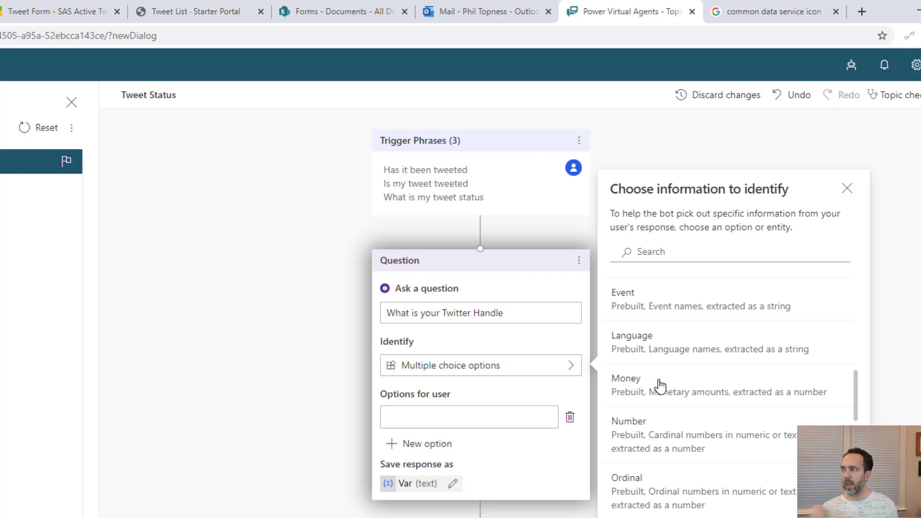
scroll(626, 386, down, 4)
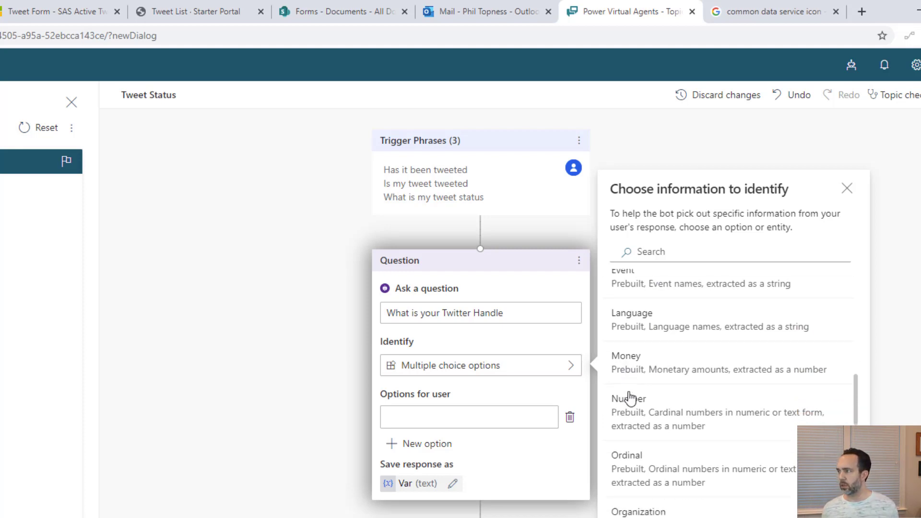
scroll(677, 417, up, 10)
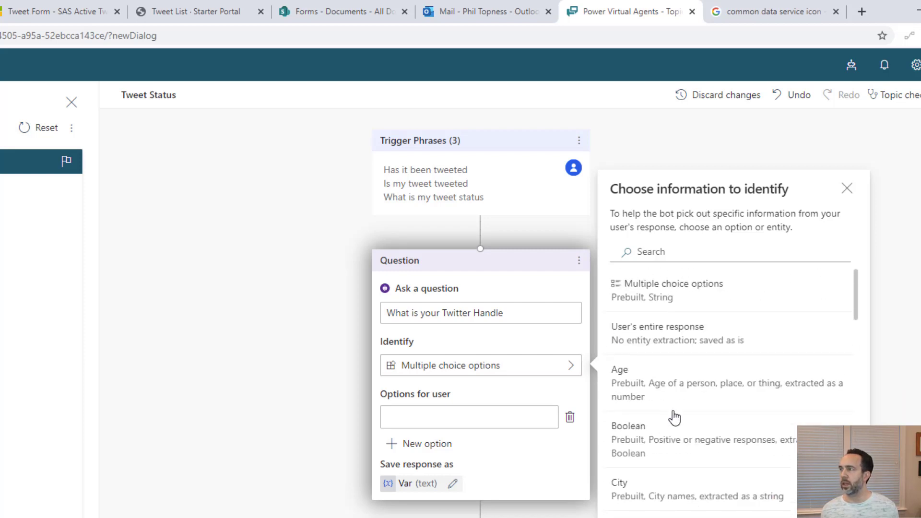
click(676, 338)
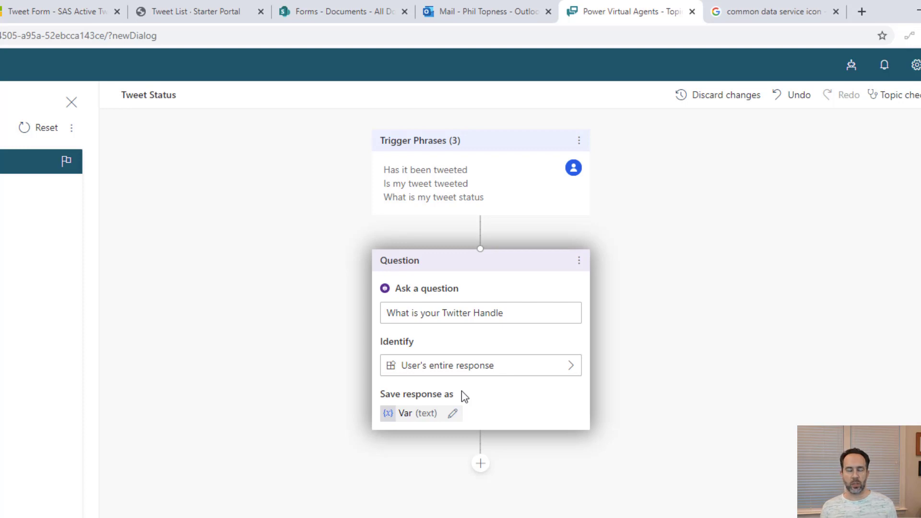
Rename the answer variable to vHandle and add a Call an action step below the question
click(454, 415)
drag(350, 408, 133, 409)
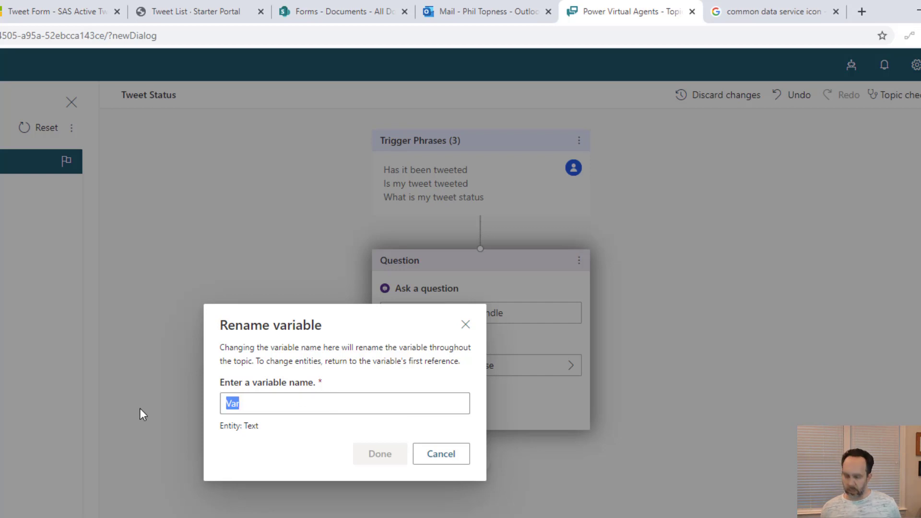
text(vHandle)
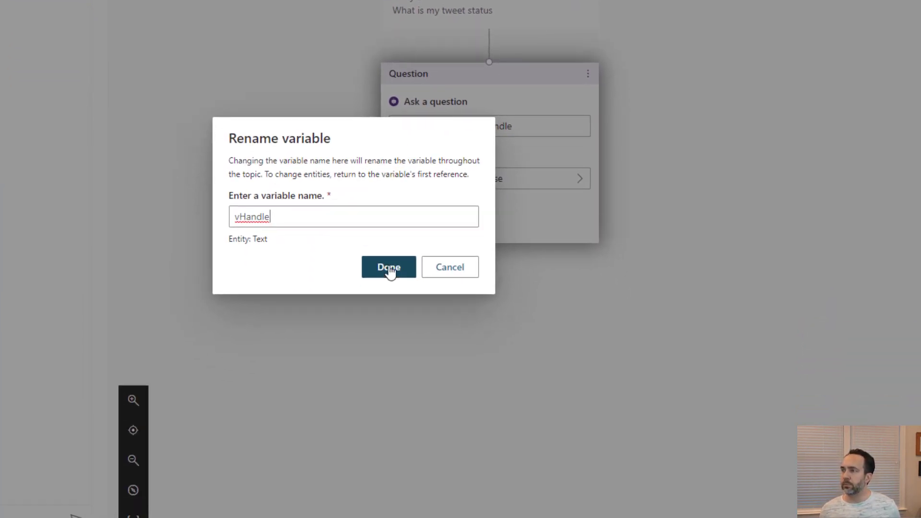
click(380, 454)
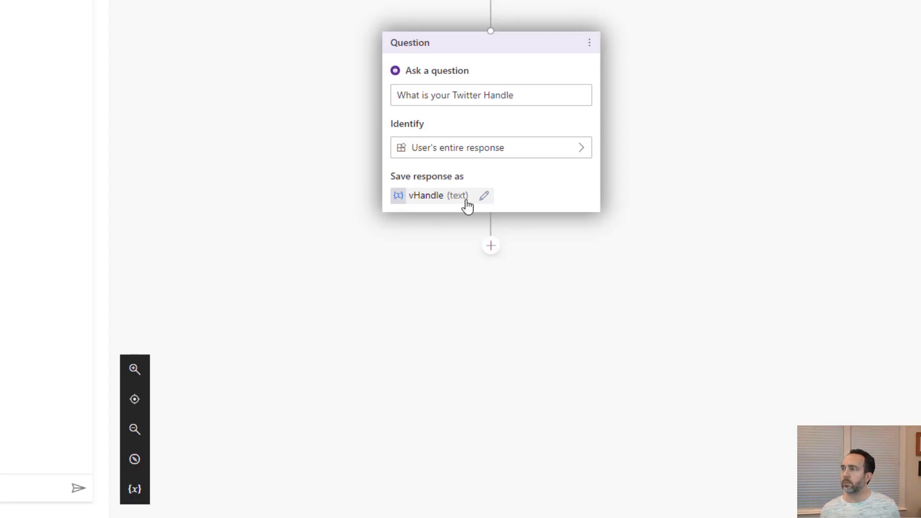
click(491, 246)
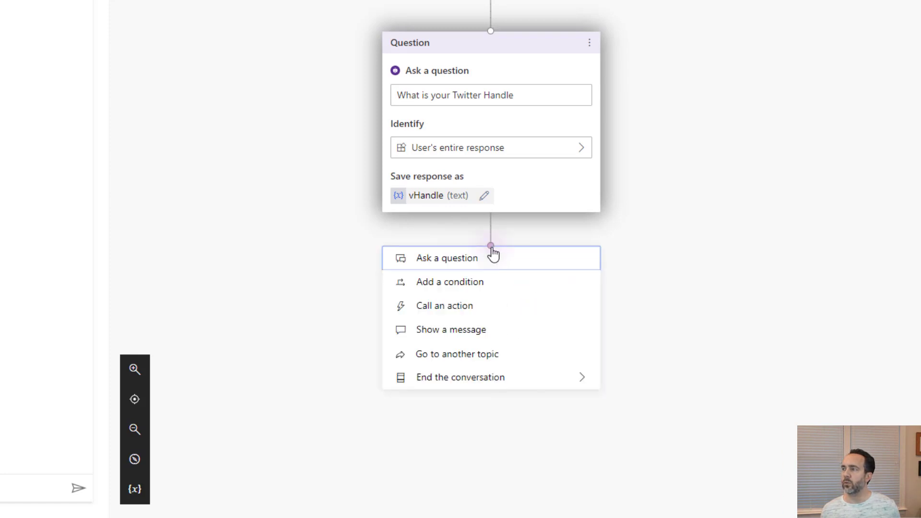
click(456, 313)
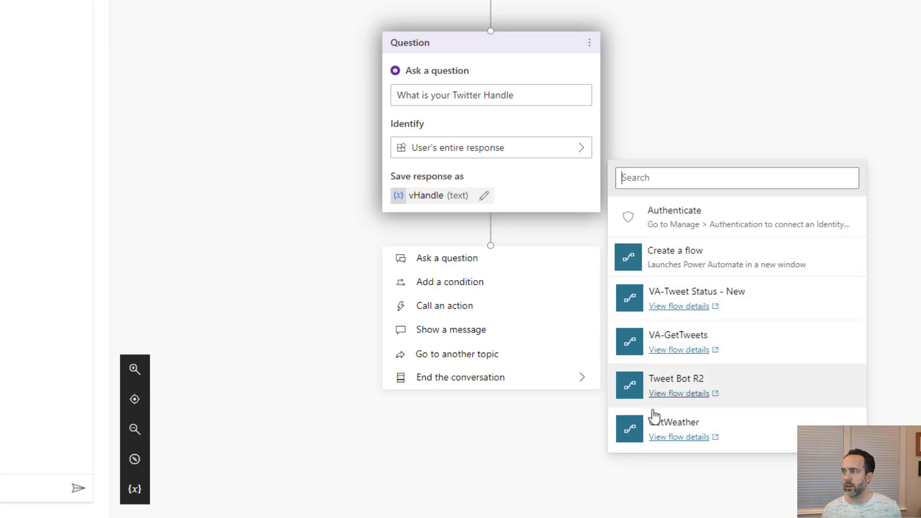
Create the flow 'Virtual Agents - Tweet Video' with a text input named Handle
click(671, 263)
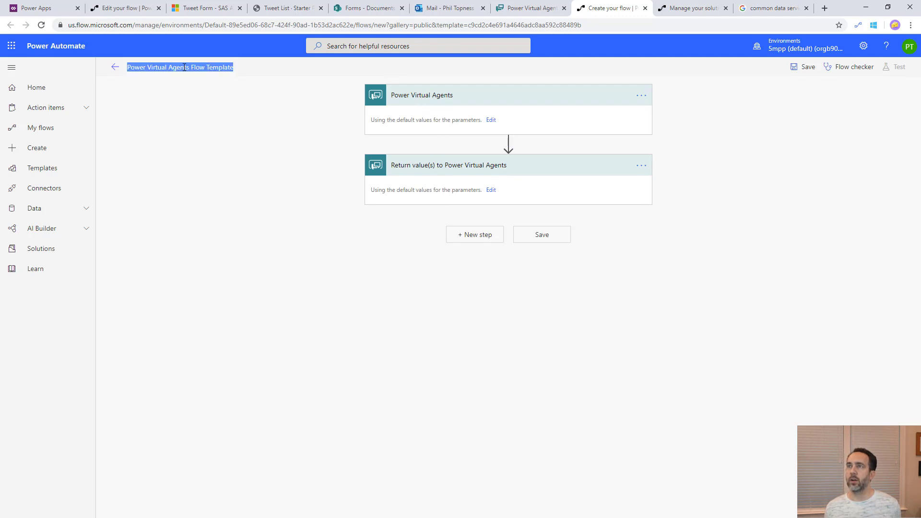
text(Video)
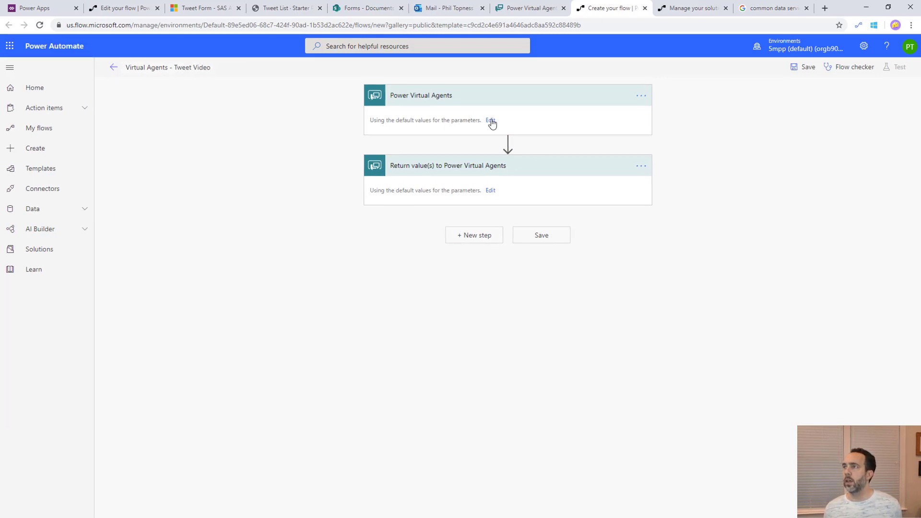
click(492, 121)
click(410, 126)
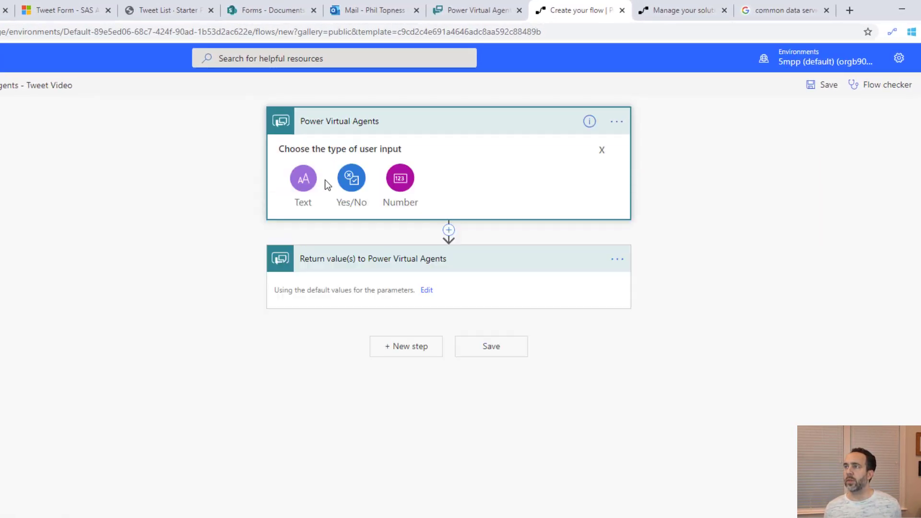
click(309, 183)
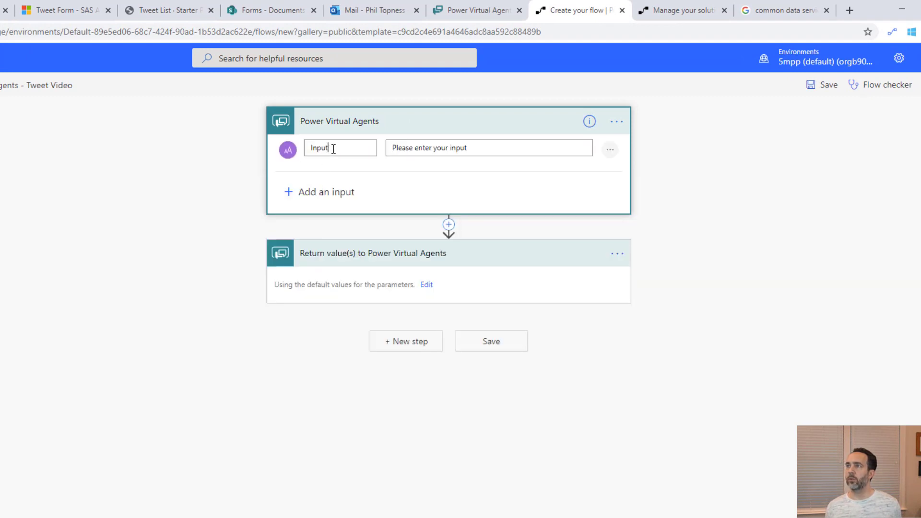
key(BackSpace)
key(BackSpace)
key(BackSpace)
key(BackSpace)
key(BackSpace)
text(Handle)
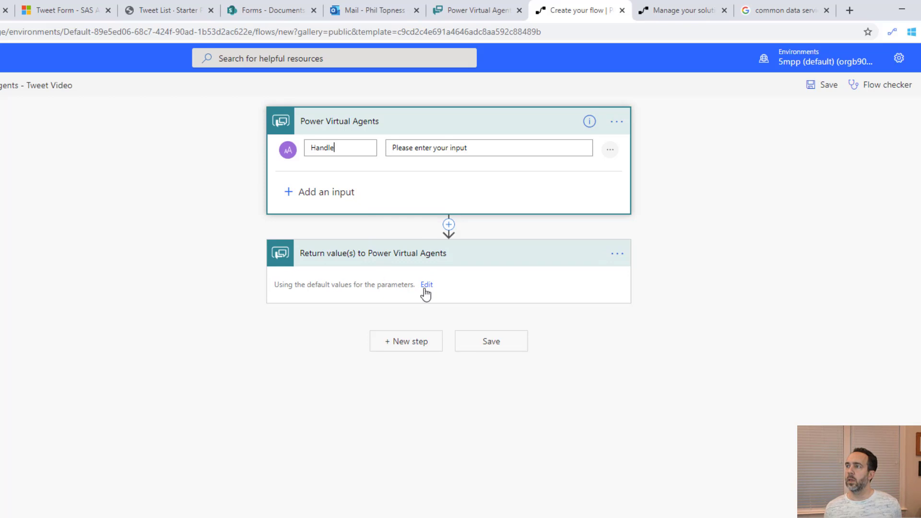
Add a text output titled Return to the flow's return step
click(427, 286)
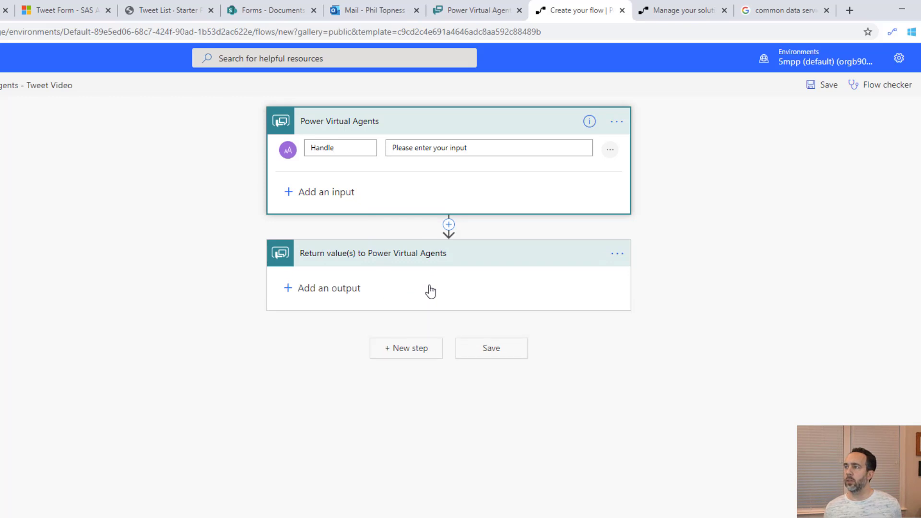
click(335, 290)
click(304, 312)
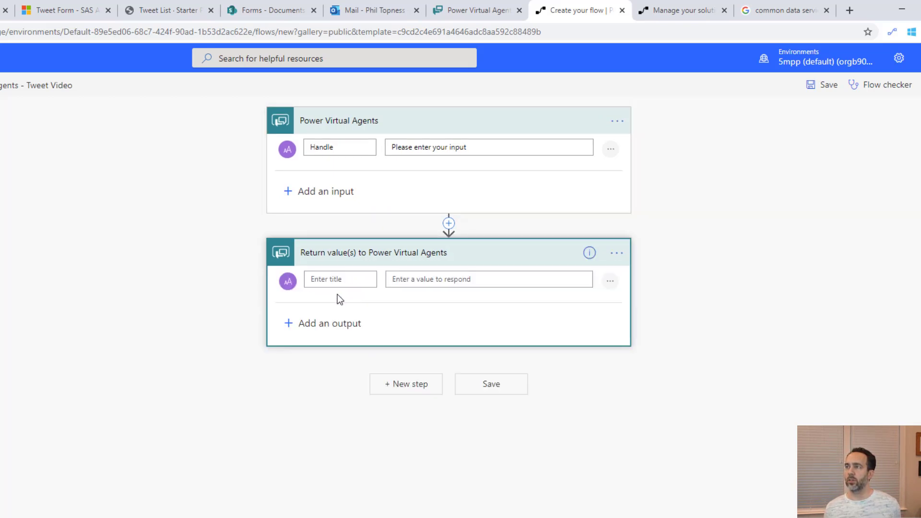
click(336, 279)
text(Return)
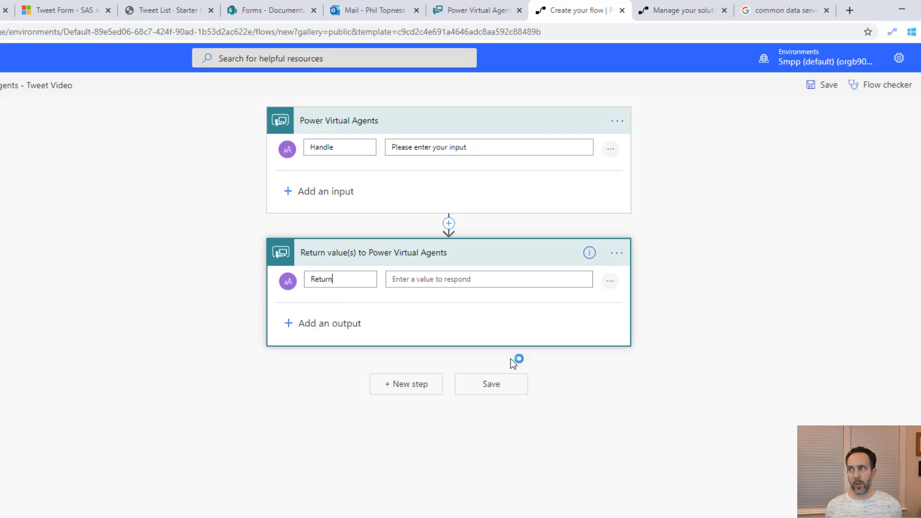
Insert an Initialize variable action between the trigger and the return step
click(449, 227)
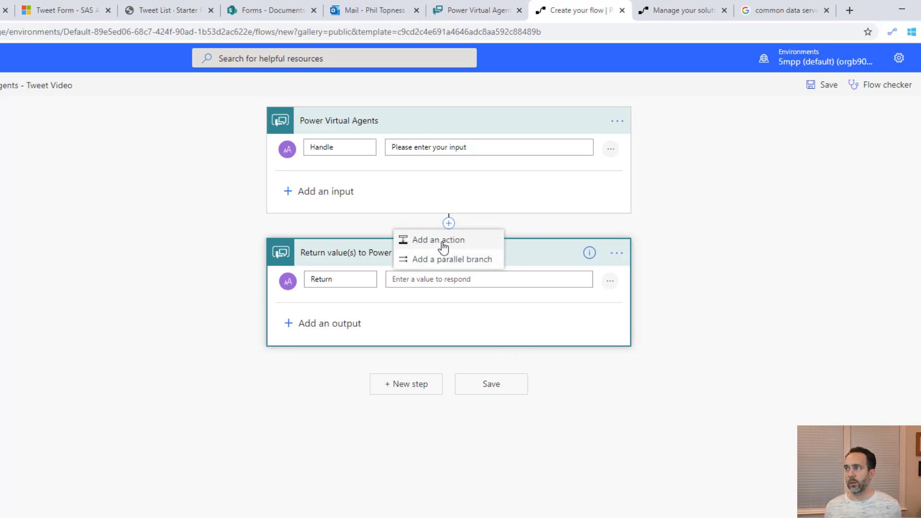
click(441, 240)
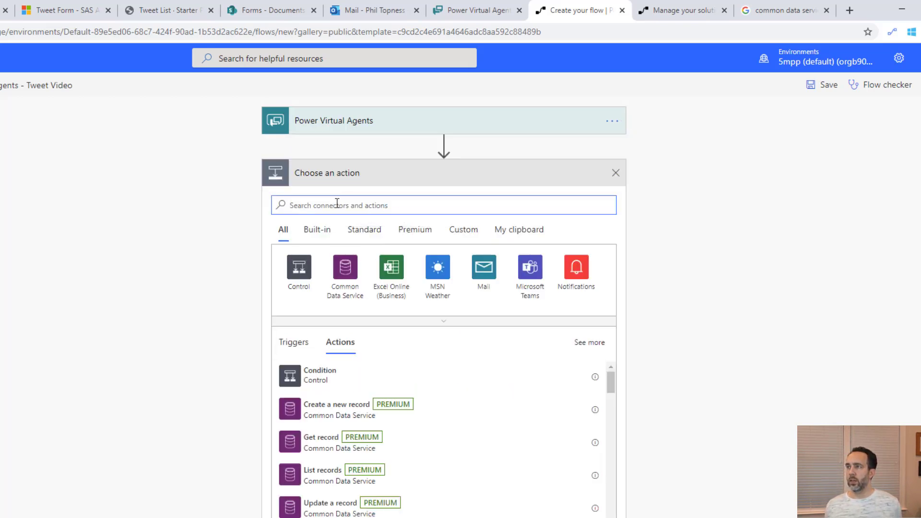
text(vari)
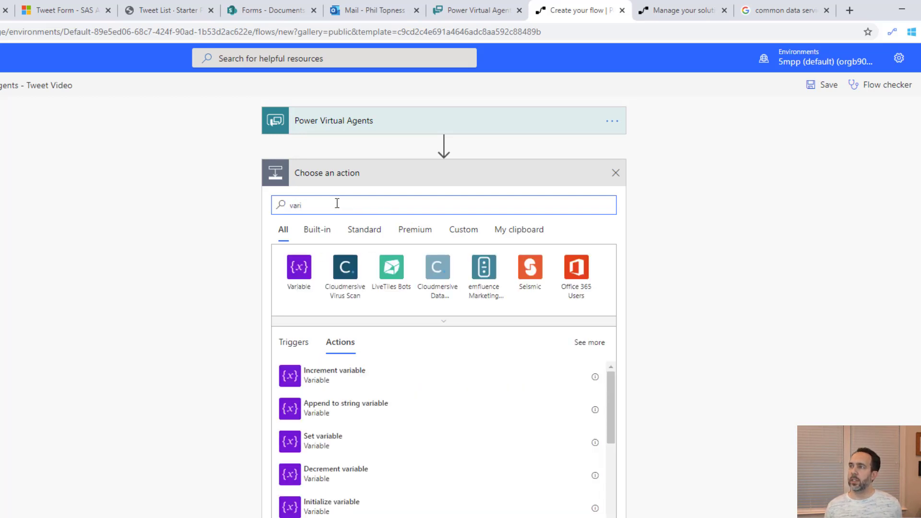
text(able)
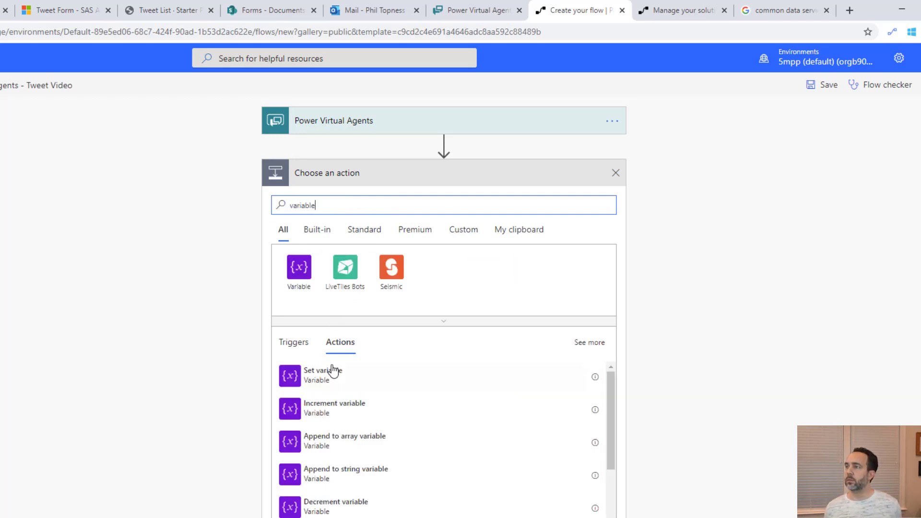
scroll(327, 425, down, 2)
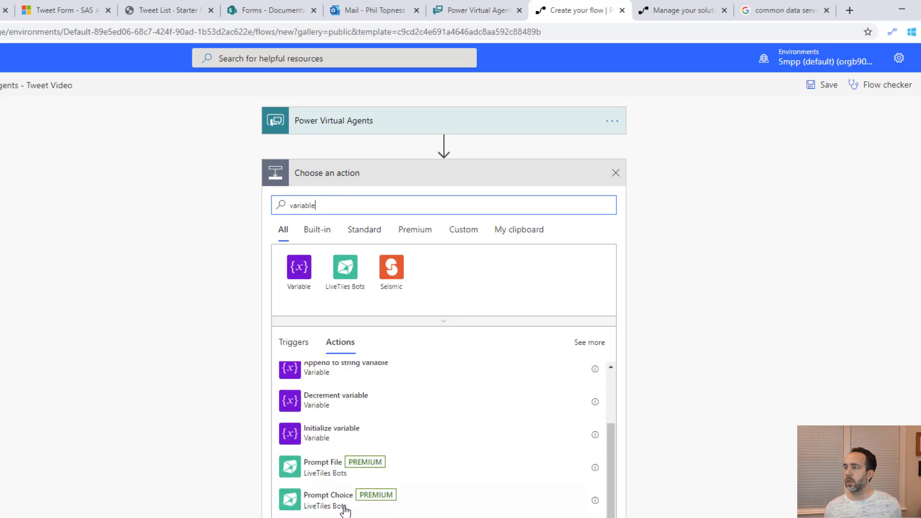
click(343, 430)
Define String variable Return String as 'No results found for handle' plus the Handle input
click(398, 205)
text(Return String)
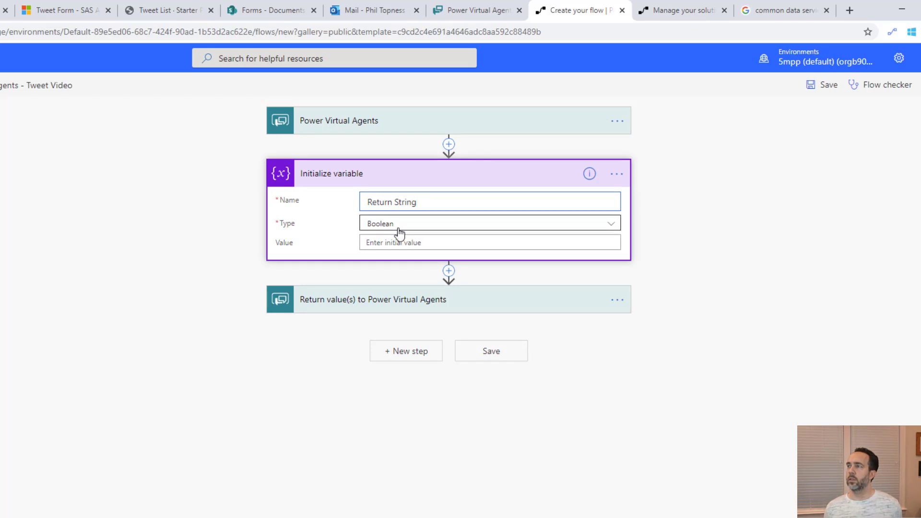
click(394, 224)
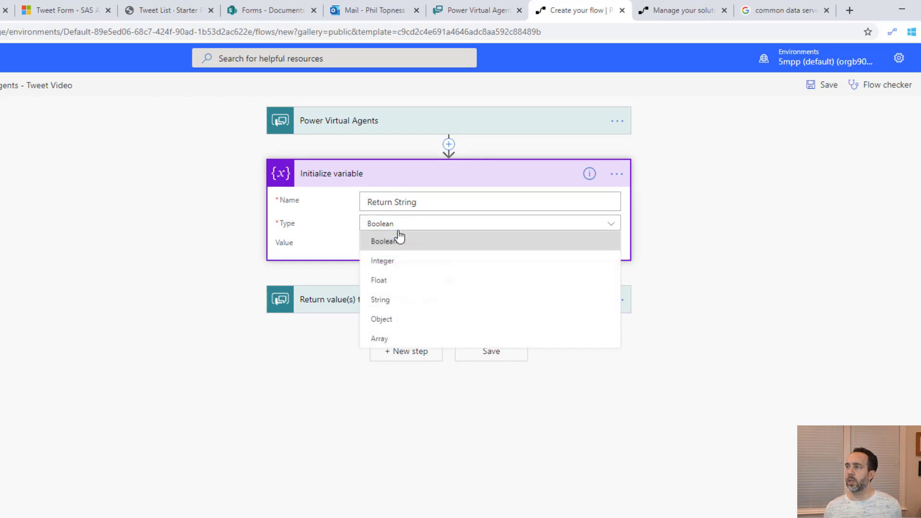
click(382, 299)
click(392, 242)
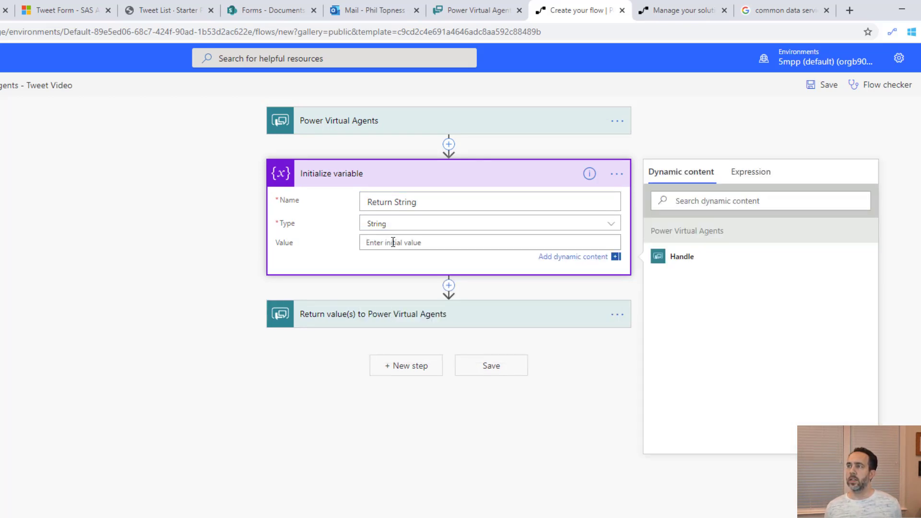
text(No)
key(BackSpace)
key(BackSpace)
text(No)
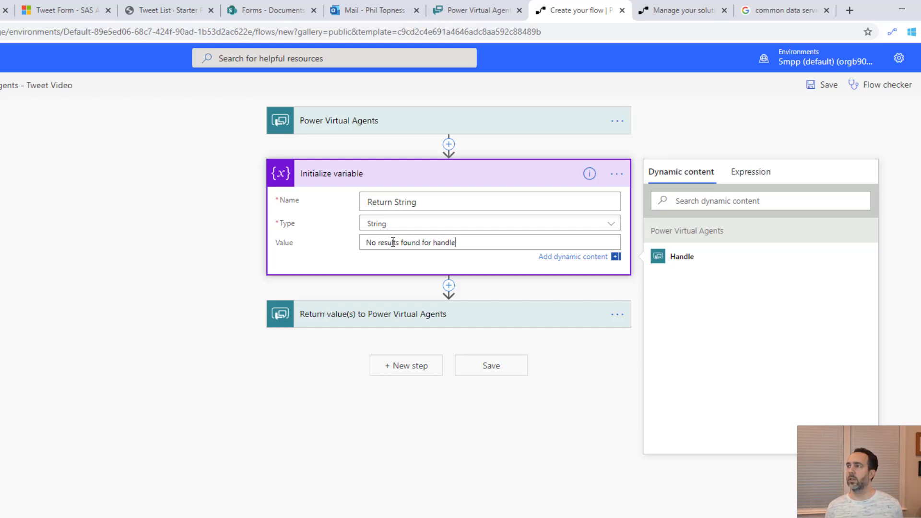
text( results found for handle)
click(718, 259)
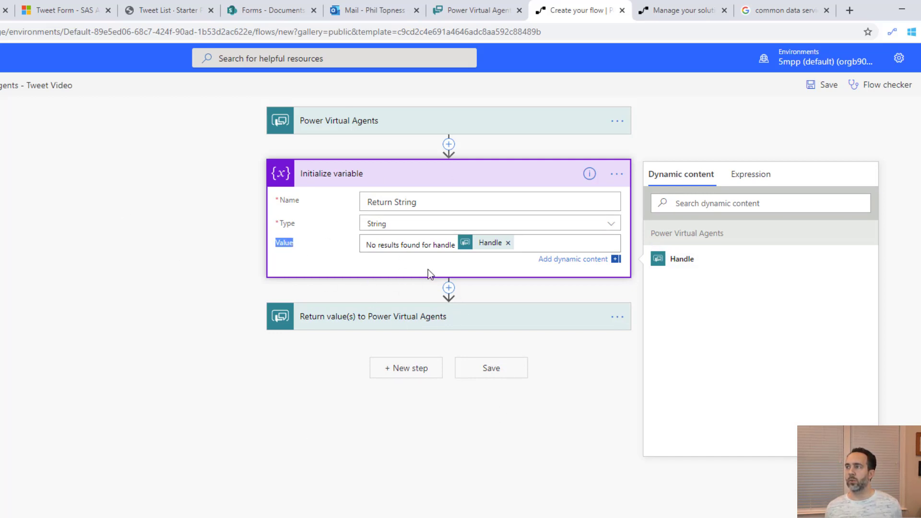
click(424, 273)
Add a Common Data Service List records action after the variable step
click(448, 274)
click(439, 288)
click(345, 320)
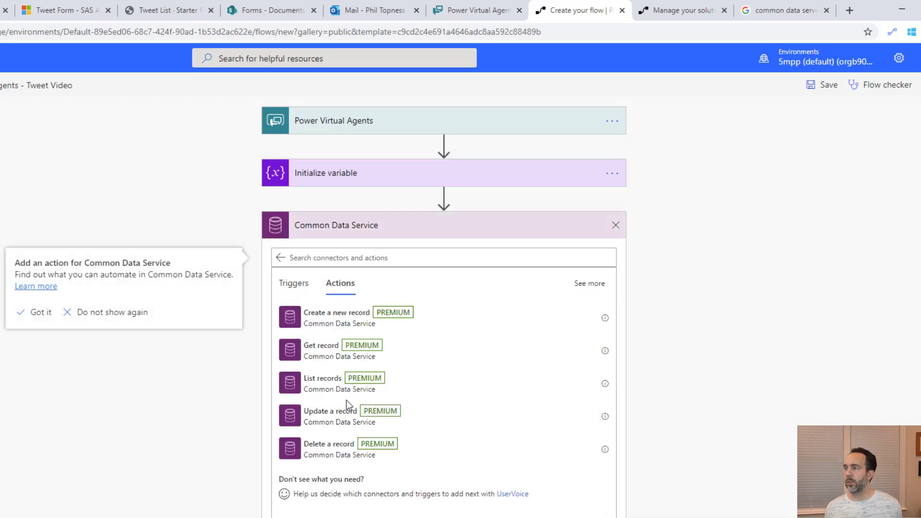
click(353, 383)
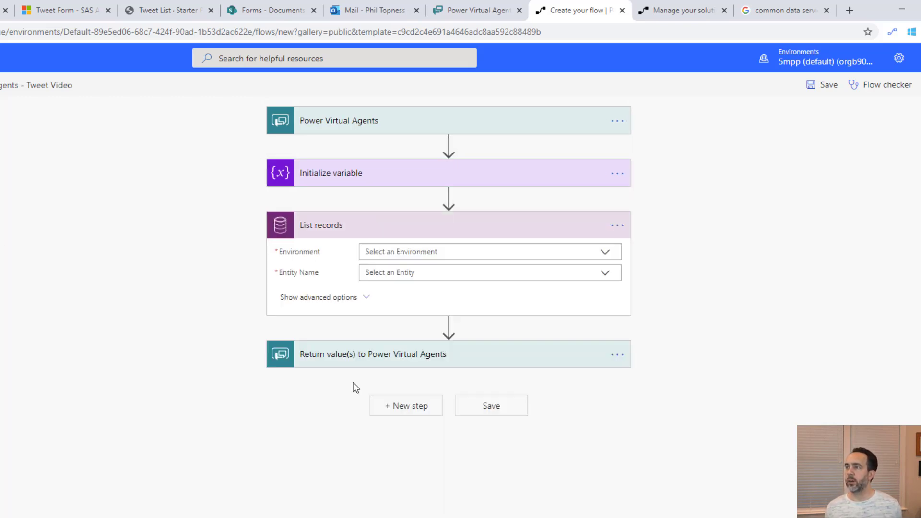
Point List records at the (Current) environment and Tweet Form - SAS entity, showing advanced options
click(418, 254)
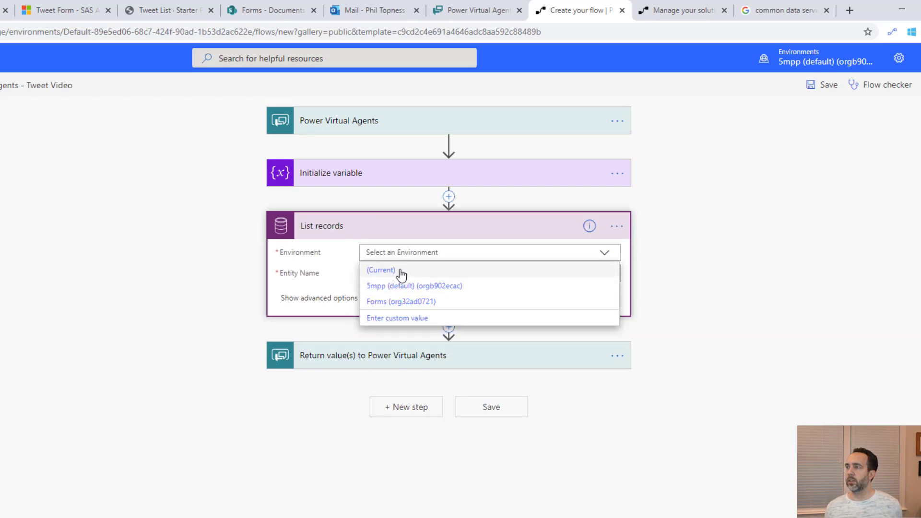
click(401, 272)
click(406, 272)
text(tweet)
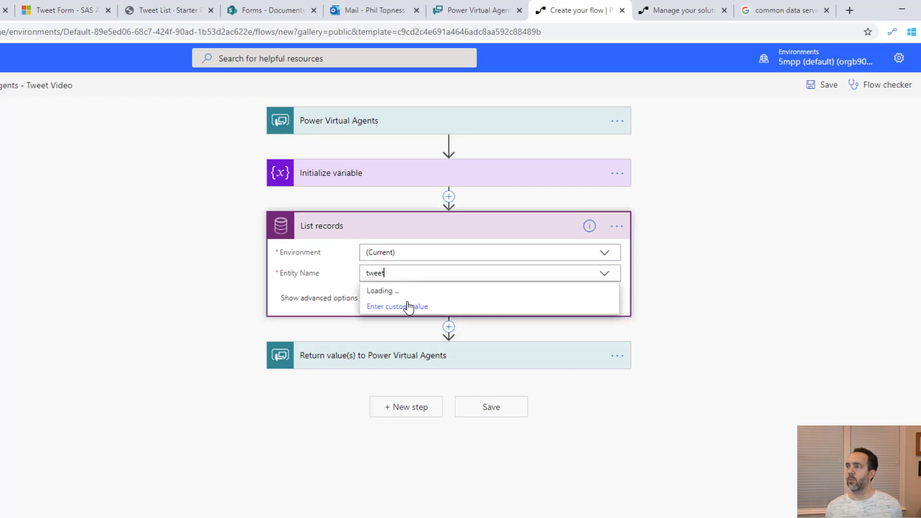
click(418, 339)
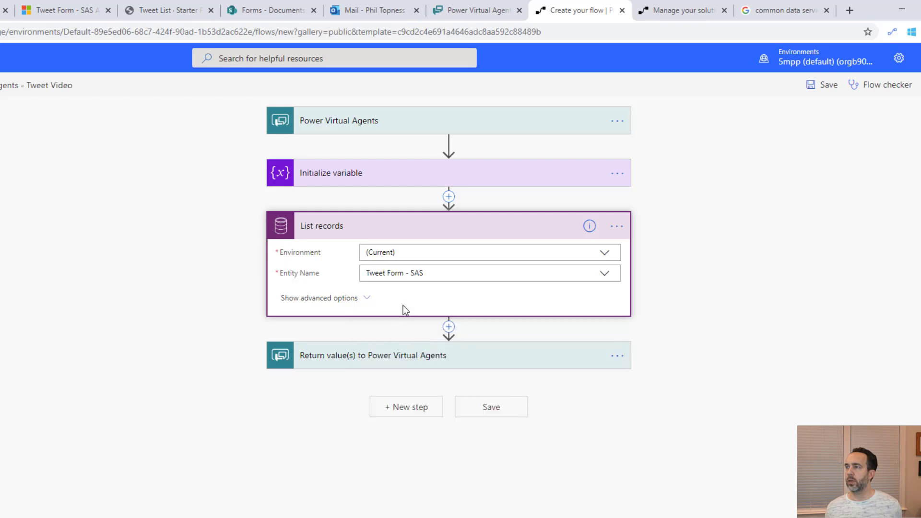
click(334, 297)
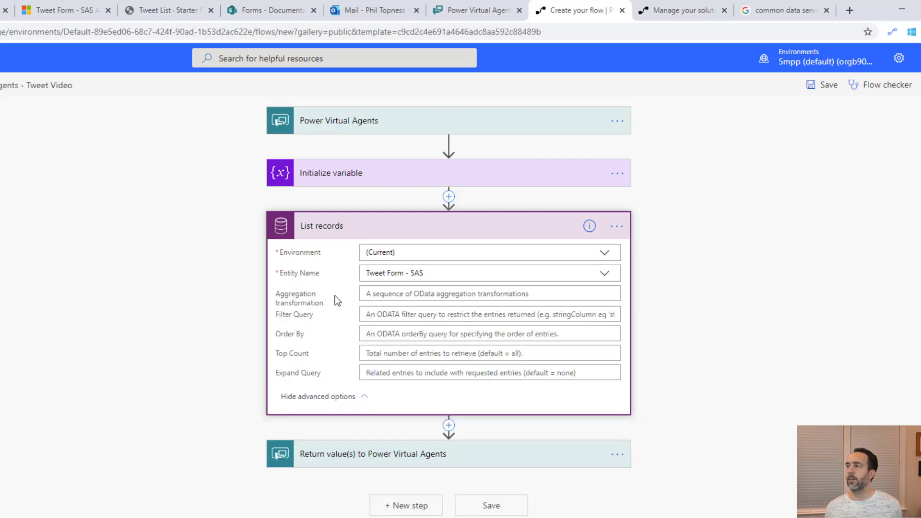
click(375, 315)
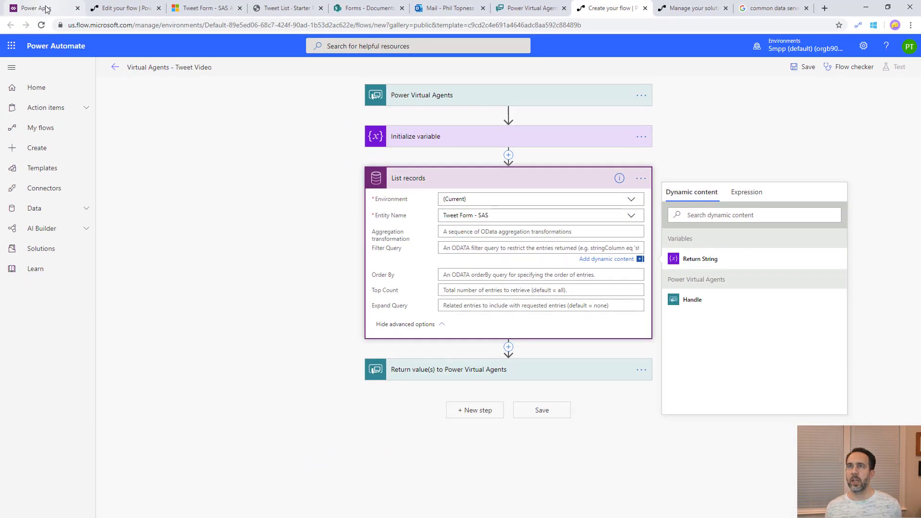
In Power Apps, open the field list of the Tweet Form - SA entity
click(46, 8)
click(31, 176)
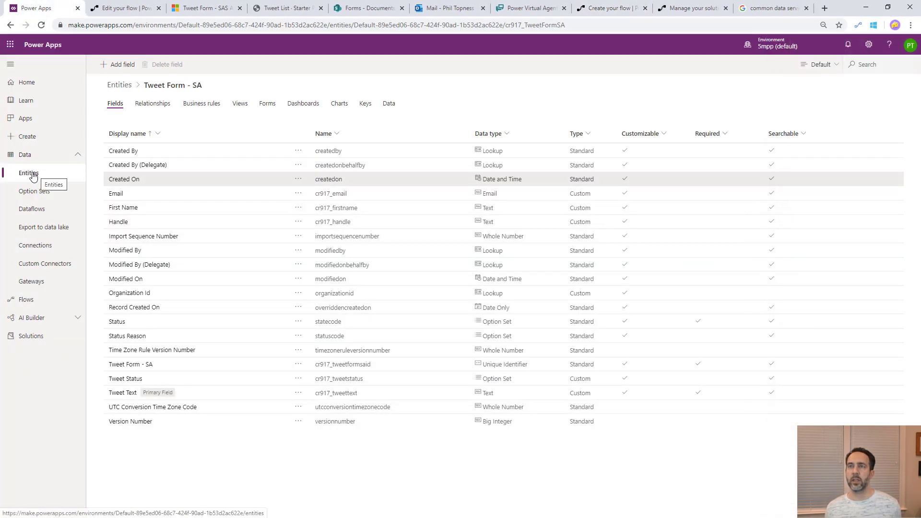
click(32, 177)
scroll(168, 451, down, 2)
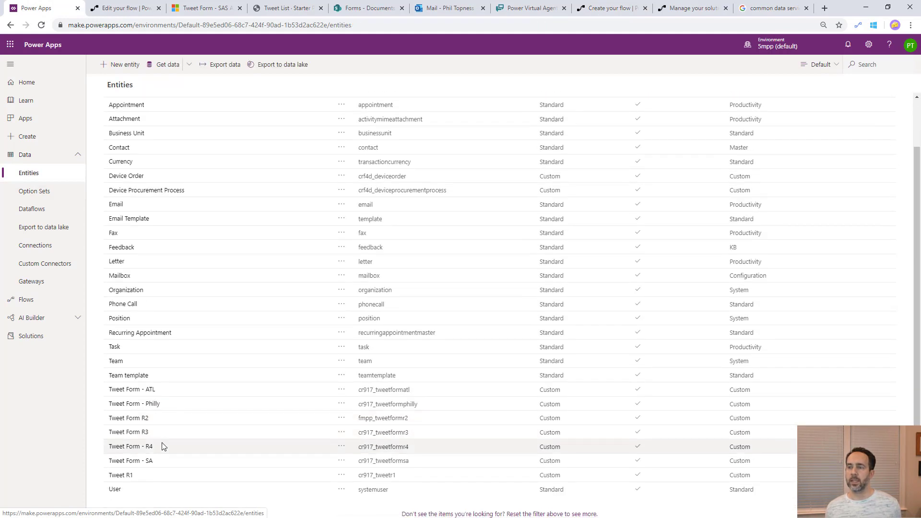
click(143, 461)
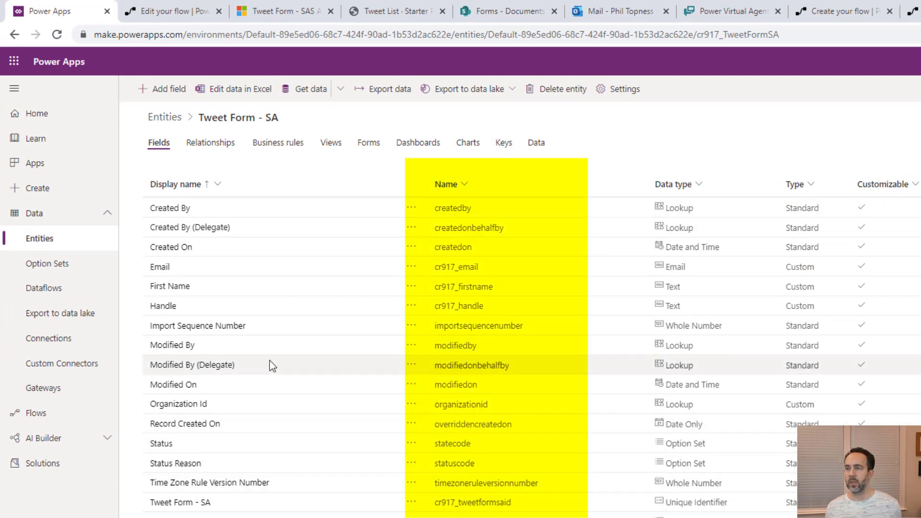
Select and copy the Handle field's internal name, cr917_handle
click(499, 303)
double_click(465, 306)
right_click(476, 308)
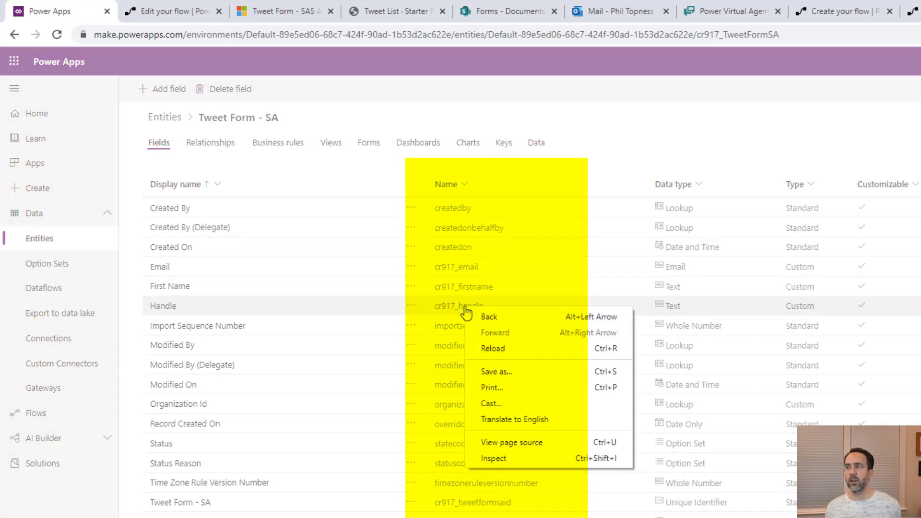
click(443, 307)
right_click(445, 307)
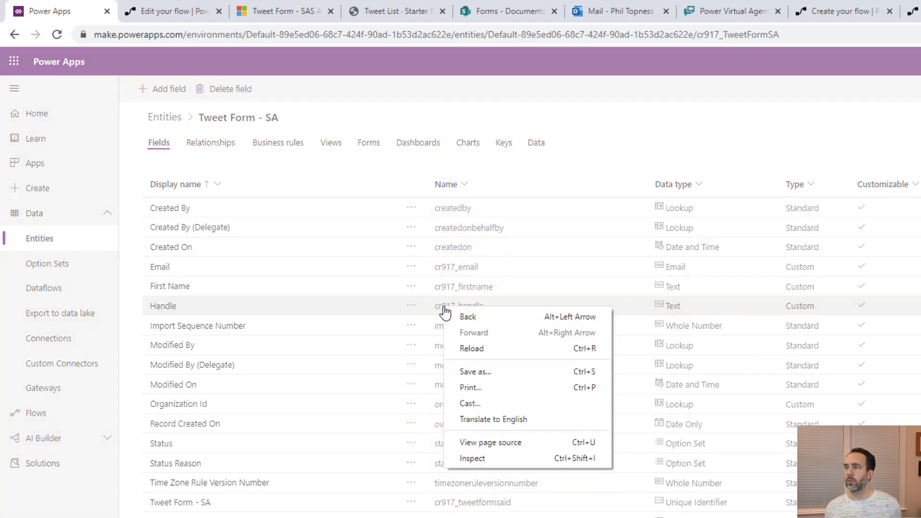
click(440, 311)
double_click(440, 307)
key(ctrl+c)
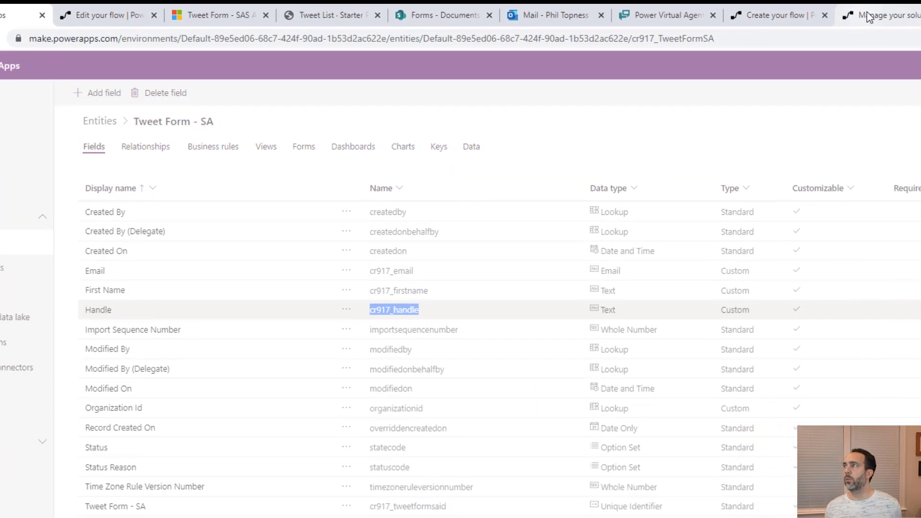
click(913, 11)
click(839, 11)
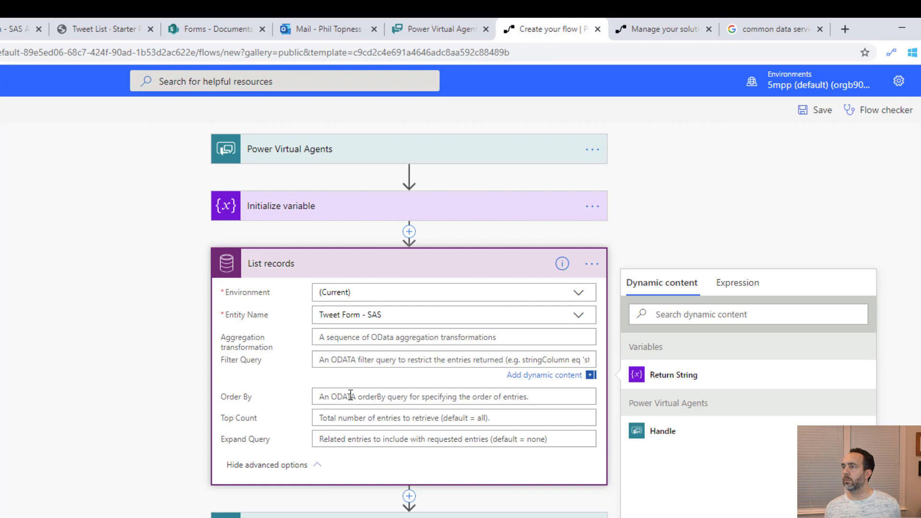
Set the List records Filter Query to cr917_handle eq the quoted Handle, with Top Count 1
key(ctrl+v)
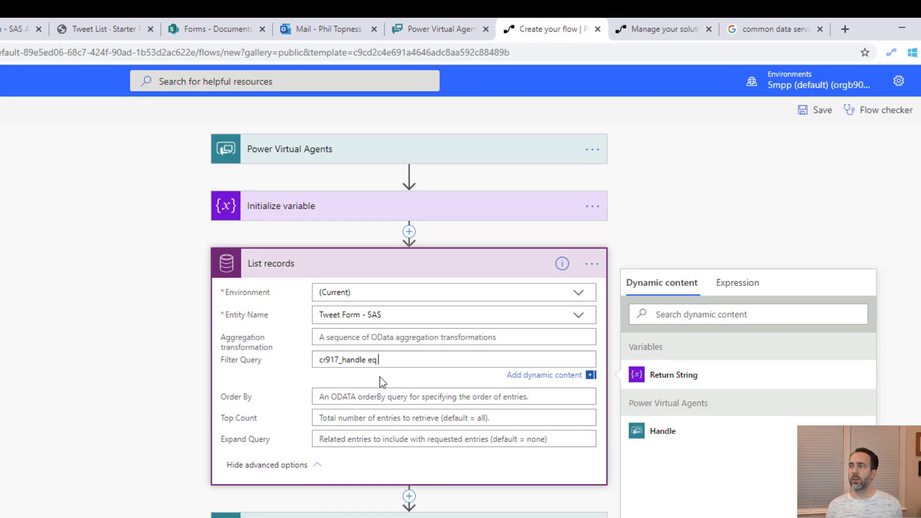
text(eq ')
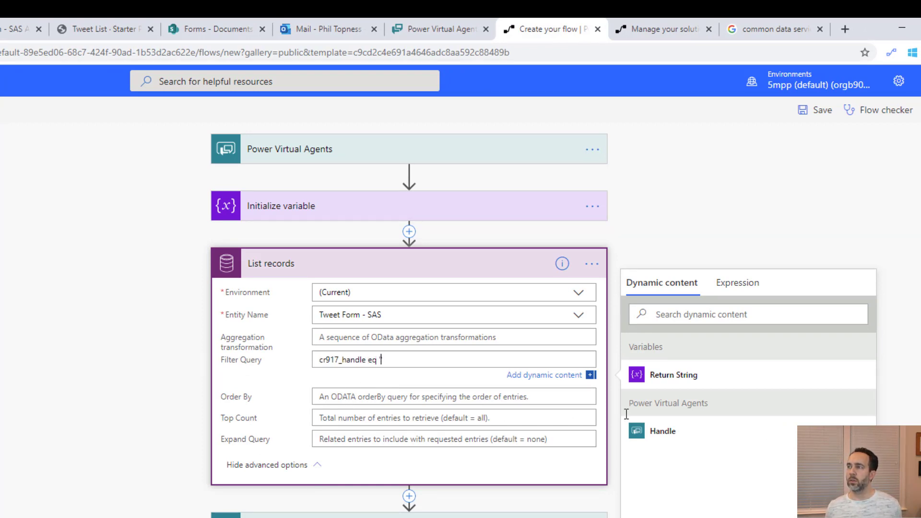
click(662, 432)
text(')
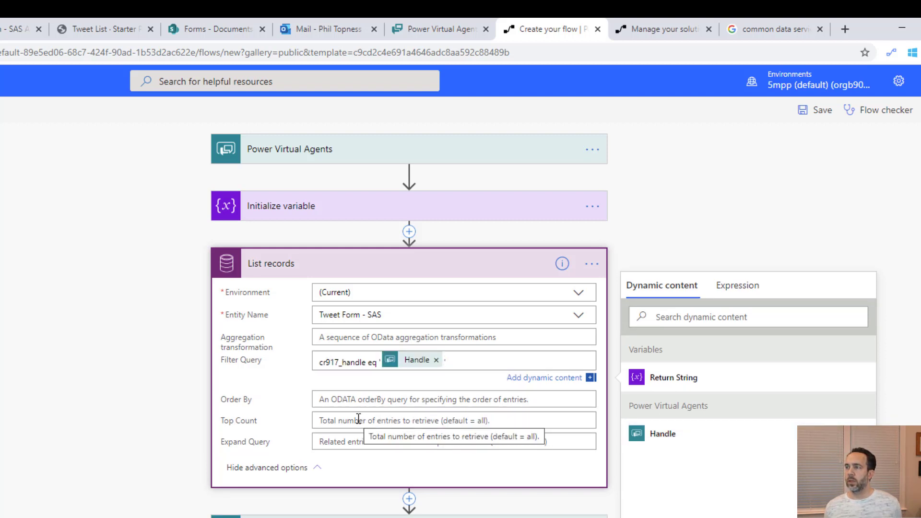
click(358, 420)
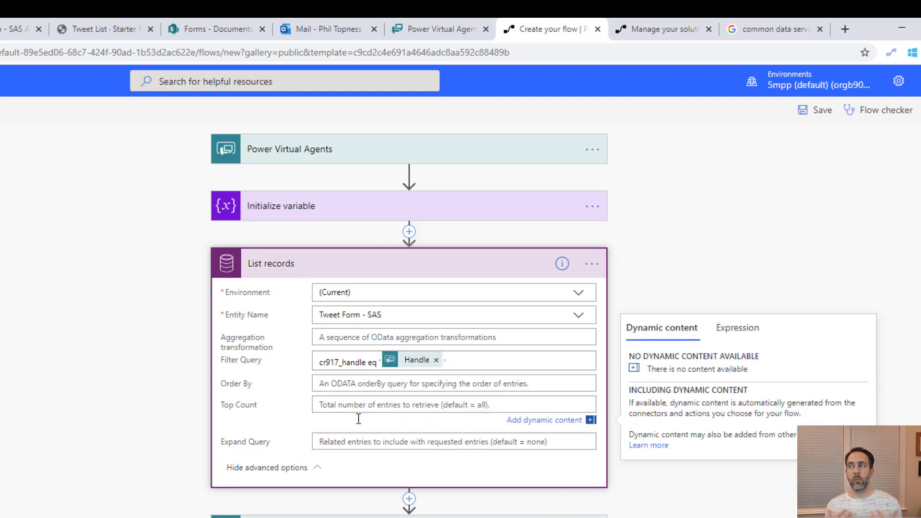
text(1)
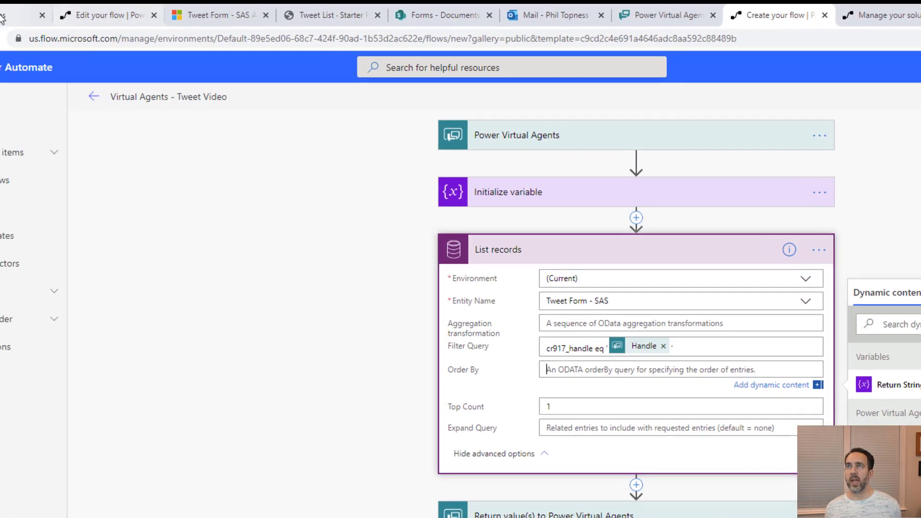
Copy the createdon field name from the entity and paste it into Order By
click(60, 11)
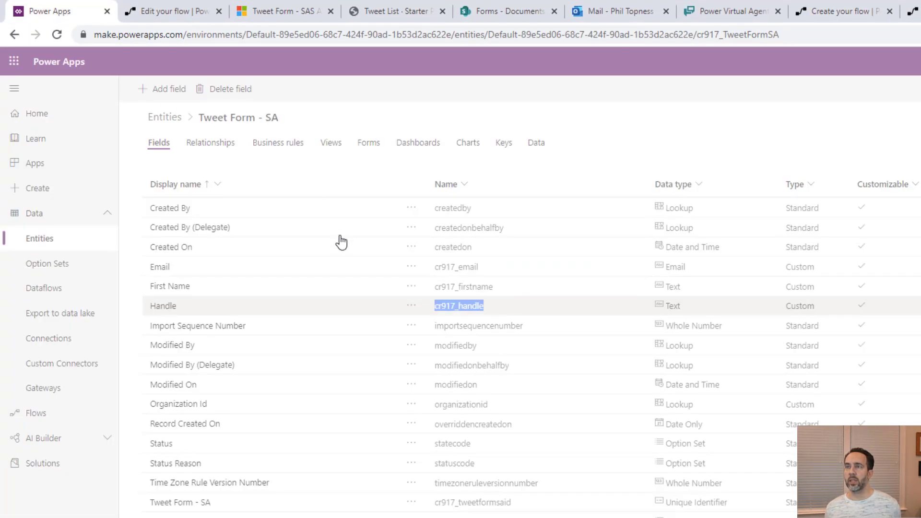
double_click(461, 247)
key(ctrl+c)
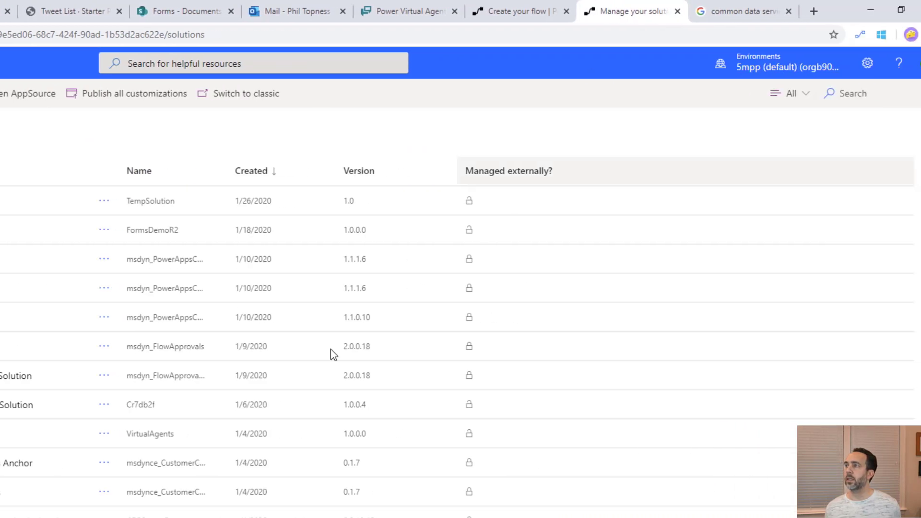
click(516, 10)
key(ctrl+v)
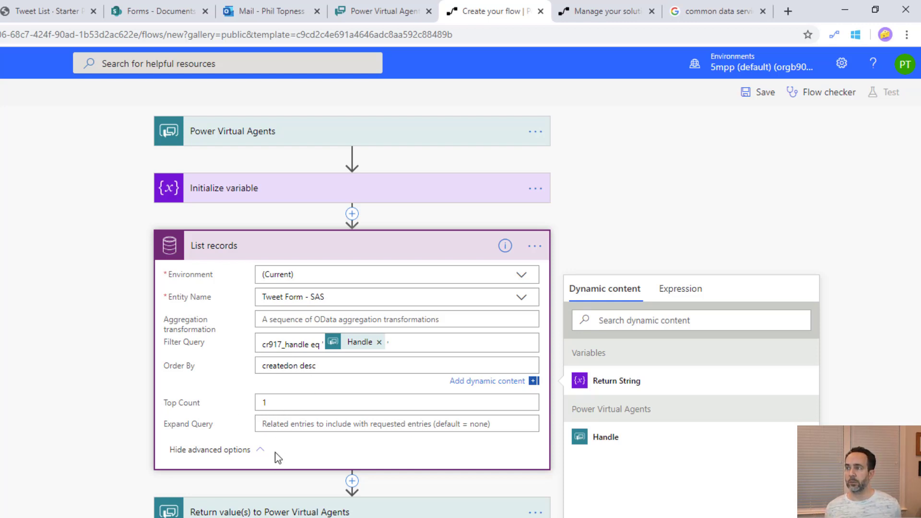
Add a Set variable action that sets Return String to the Tweet Status value
click(353, 481)
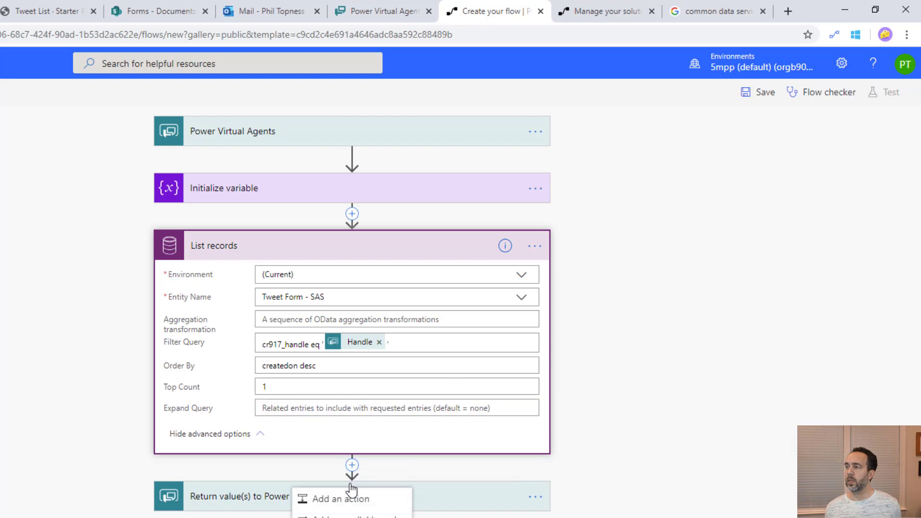
click(330, 501)
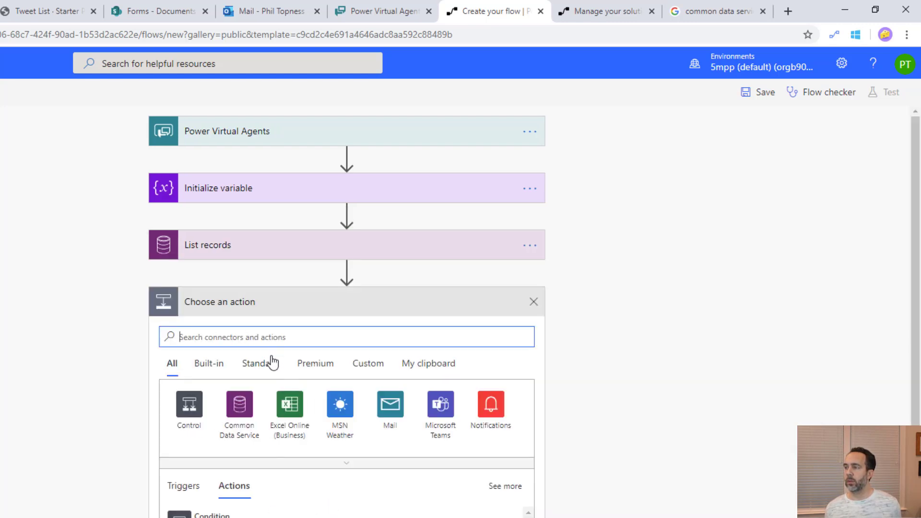
click(271, 339)
text(variable)
click(216, 515)
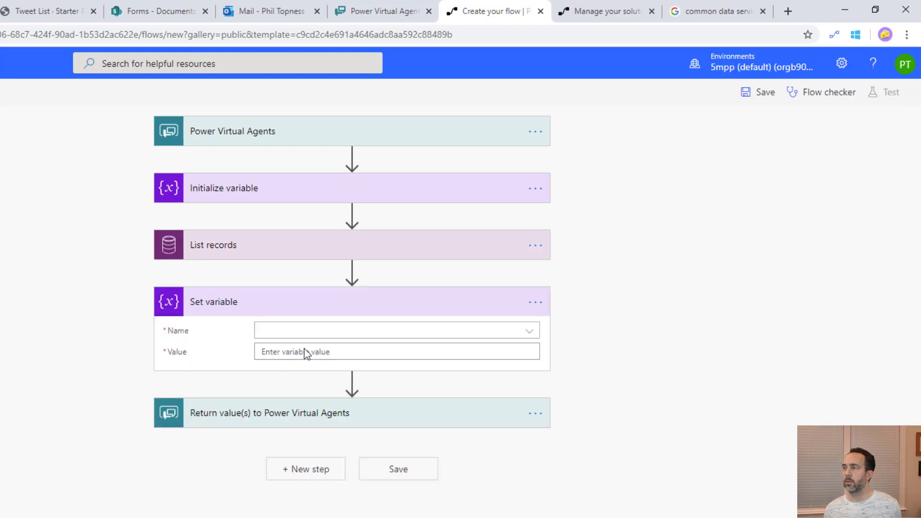
click(318, 335)
click(306, 374)
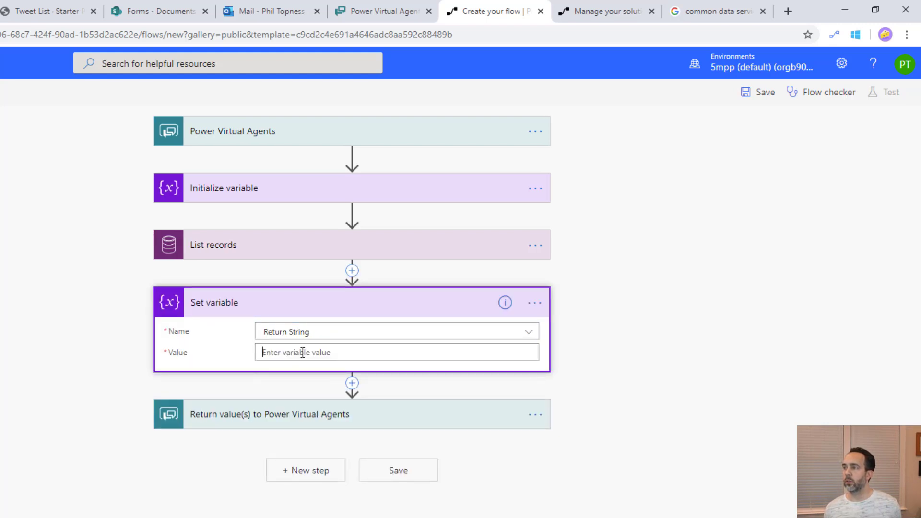
click(301, 353)
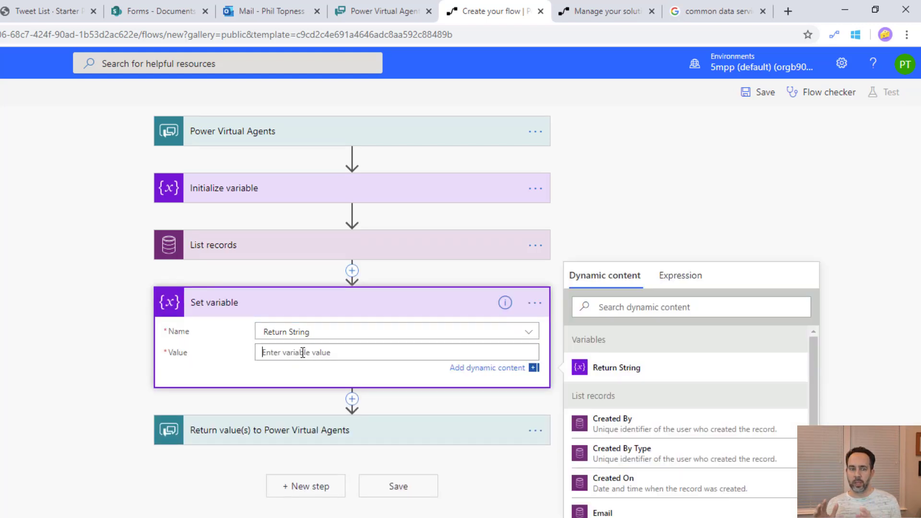
scroll(682, 480, down, 10)
click(669, 453)
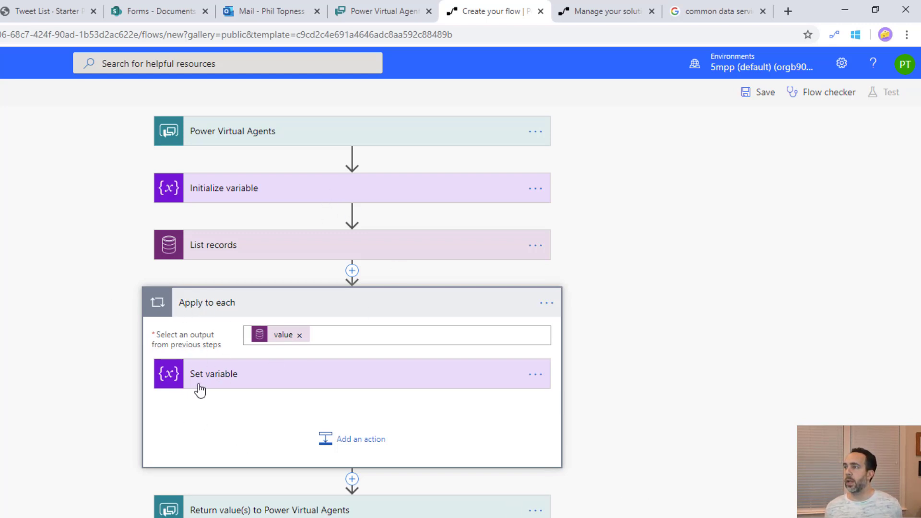
Review the List records settings and append Tweet Text after the Tweet Status value
click(250, 251)
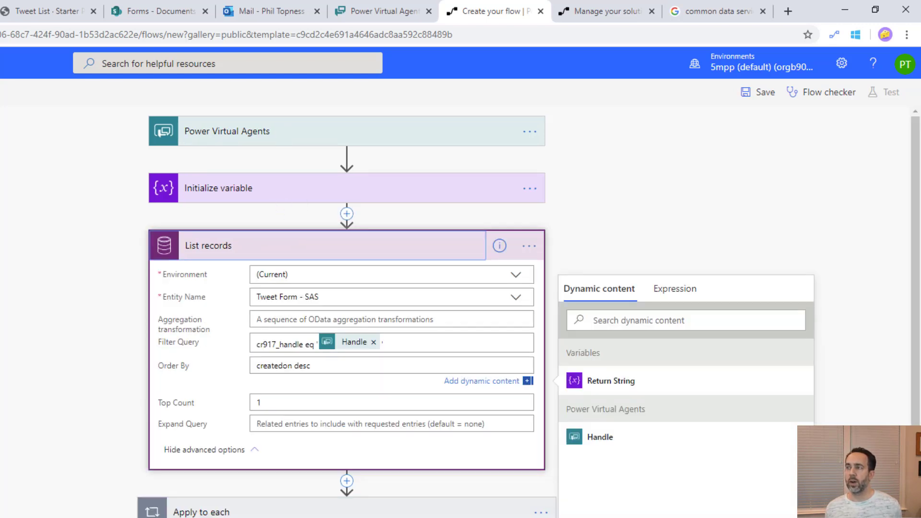
click(270, 403)
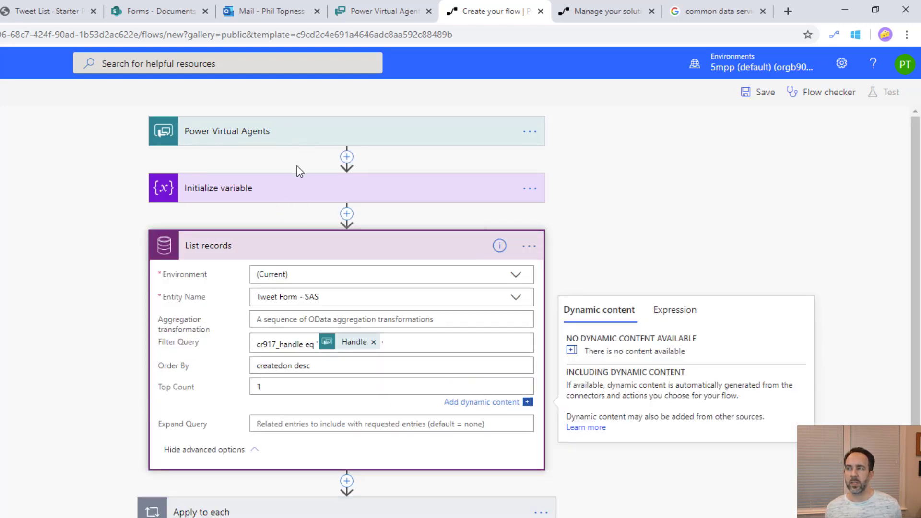
click(278, 246)
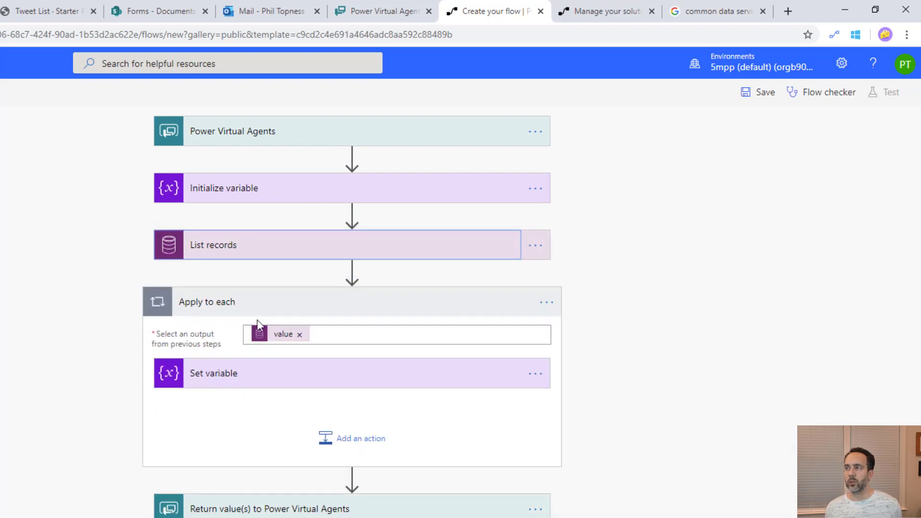
click(321, 384)
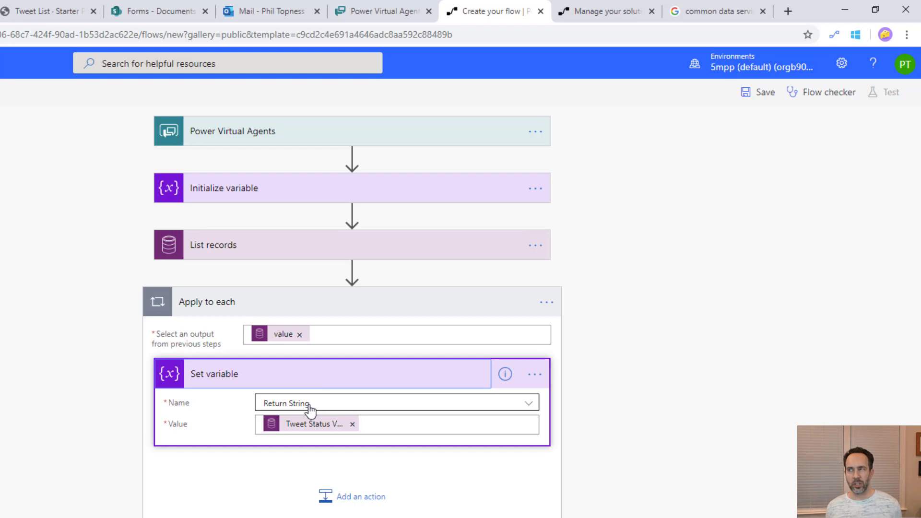
click(386, 423)
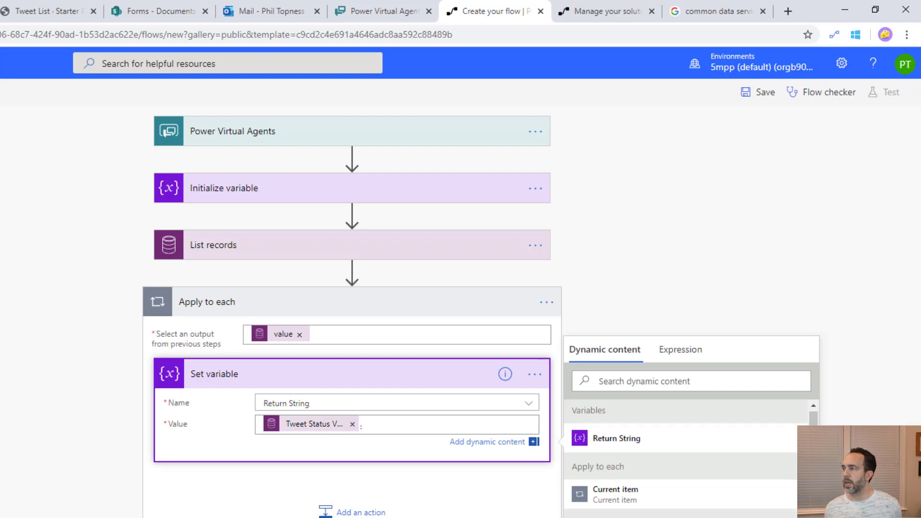
scroll(686, 456, down, 5)
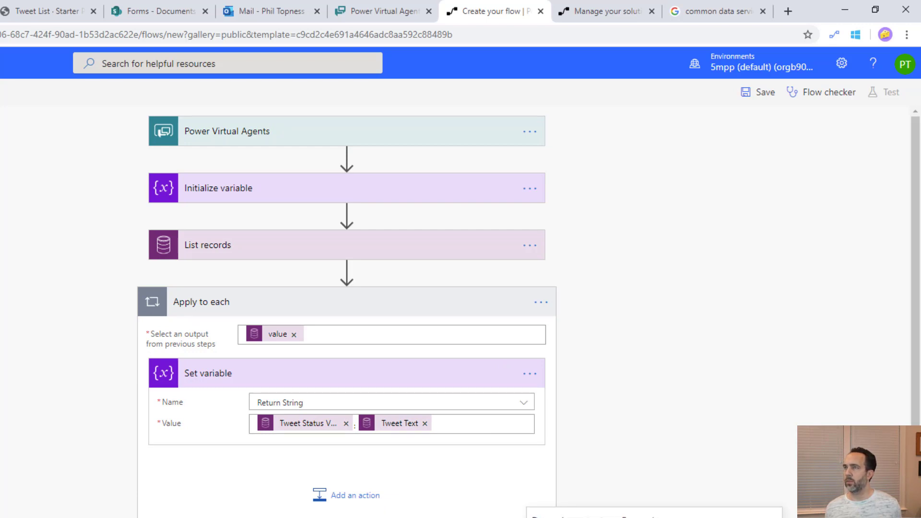
Save the flow and leave the editor for the Solutions list
click(756, 91)
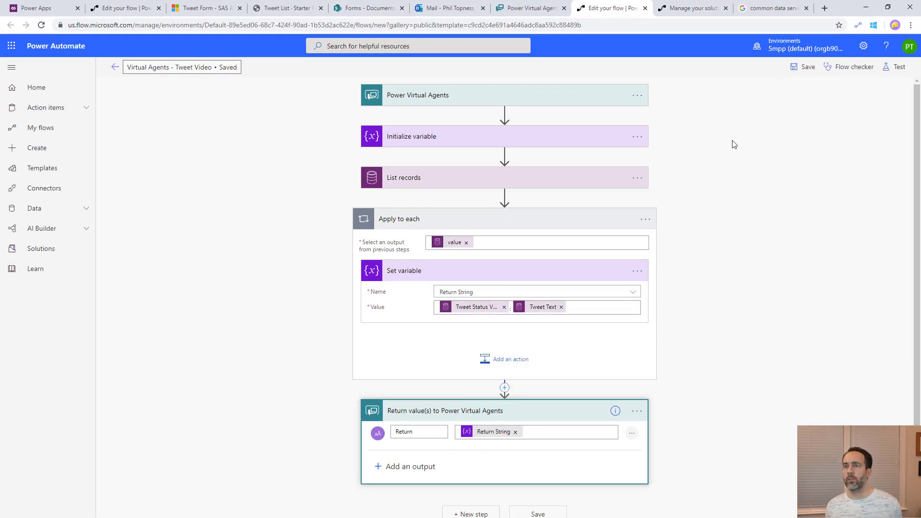
click(46, 255)
click(508, 107)
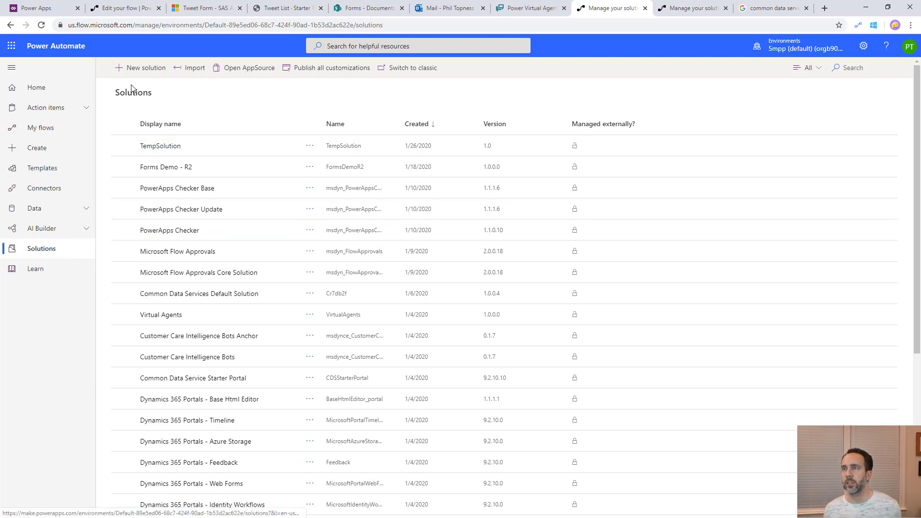
Create a new solution named VA Video with publisher Five Minute Power Platform
click(144, 69)
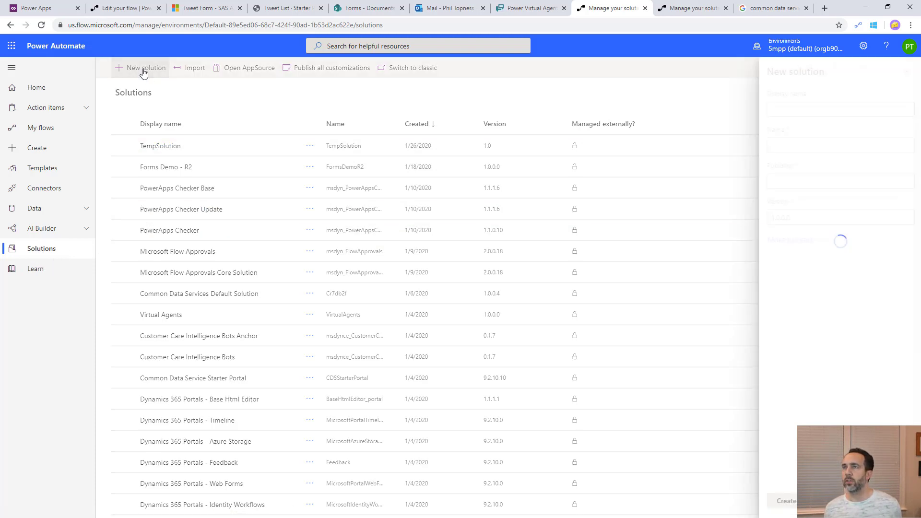
click(796, 110)
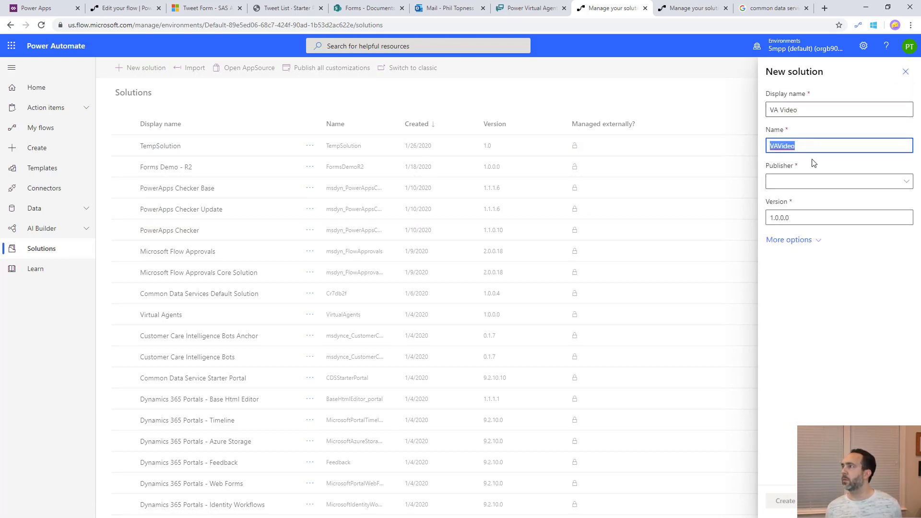
click(815, 182)
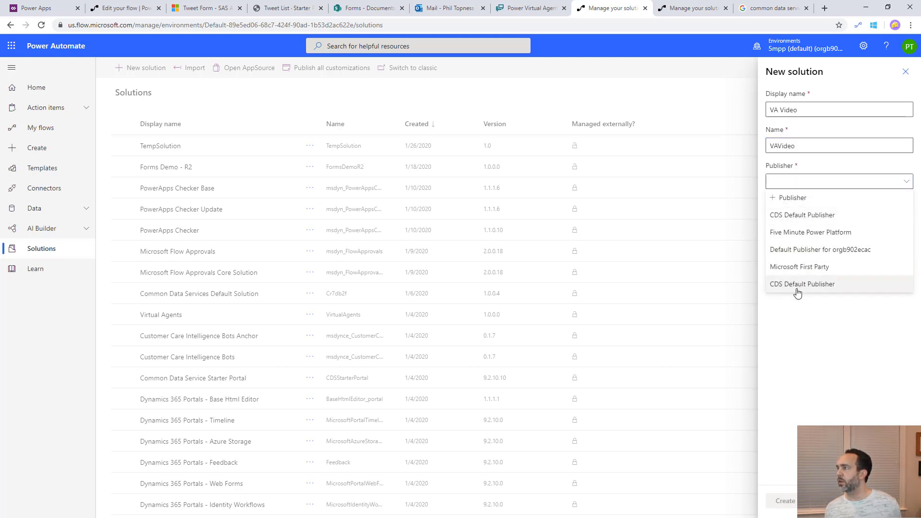
click(804, 232)
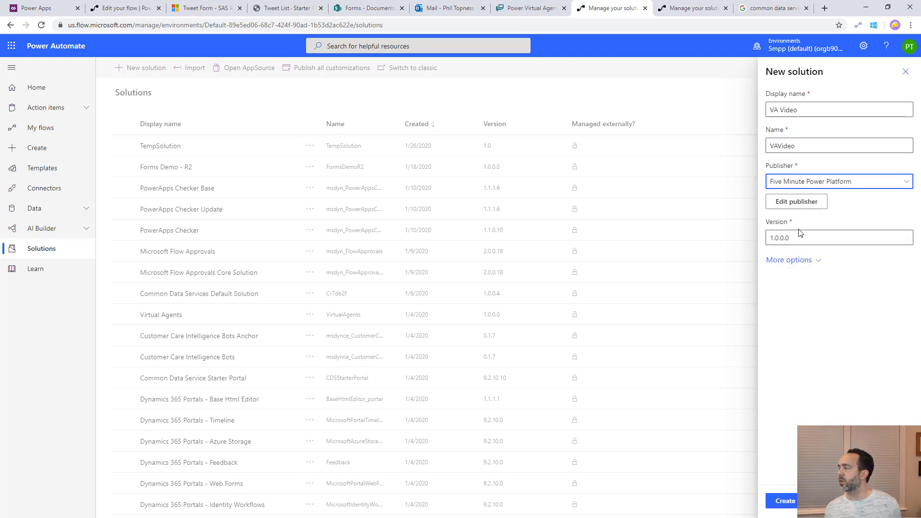
click(789, 504)
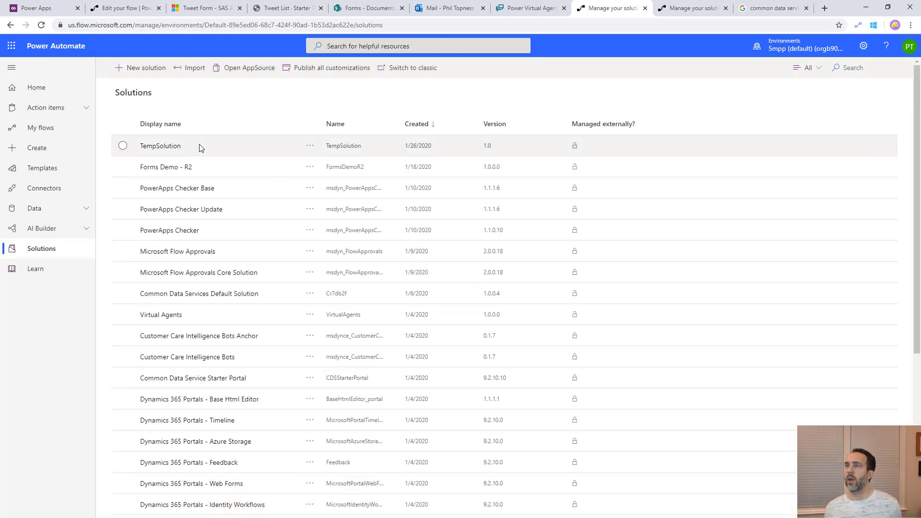
Add the existing Virtual Agents - Tweet Video flow from outside solutions to VA Video
click(153, 146)
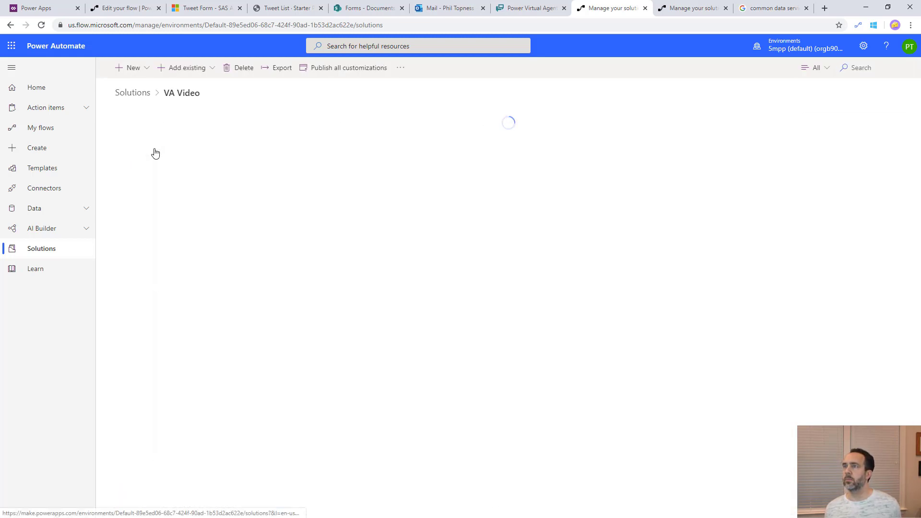
click(207, 71)
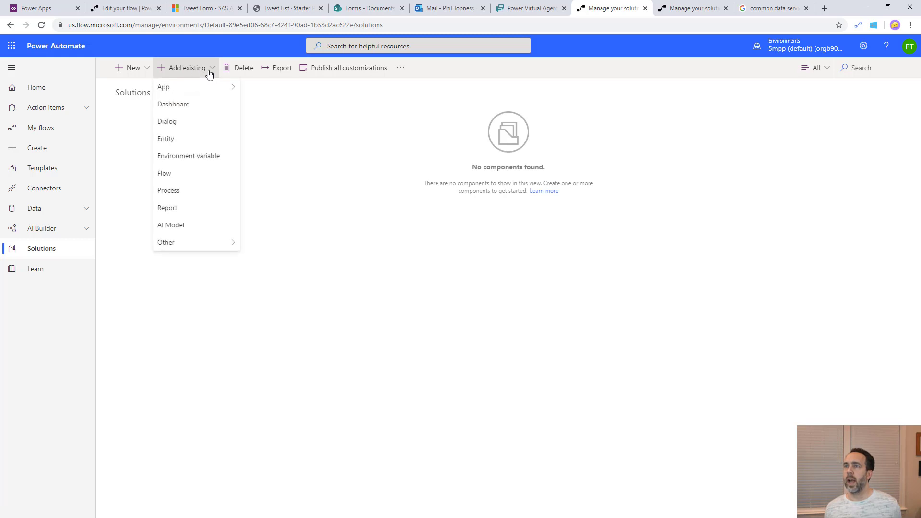
click(168, 173)
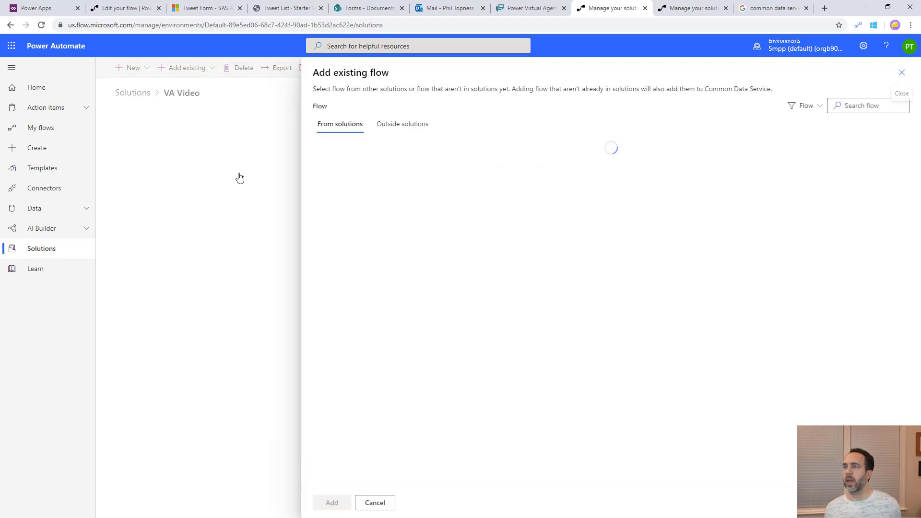
click(408, 128)
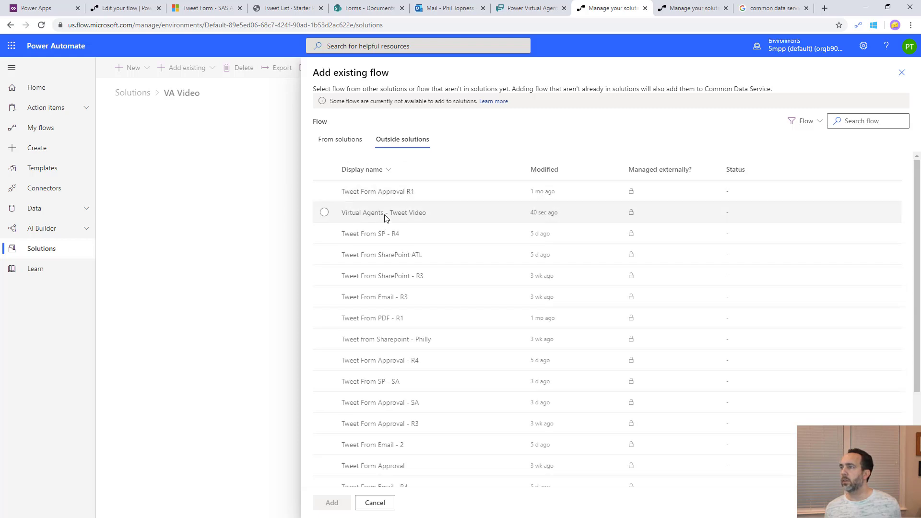
click(324, 213)
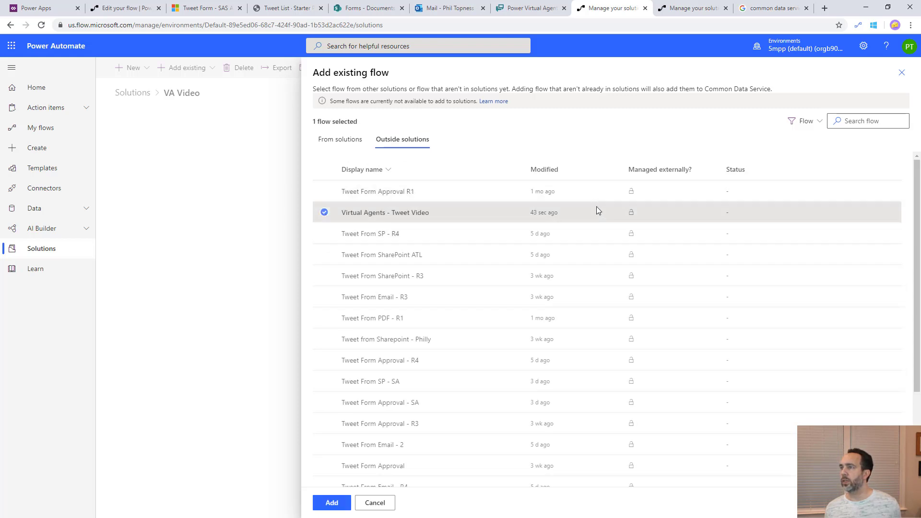
click(332, 506)
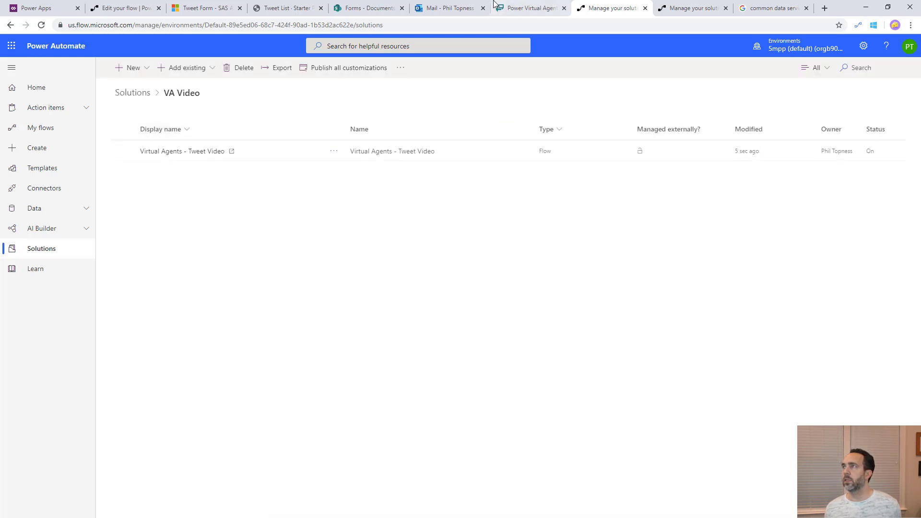
In the Tweet Status topic, call the Tweet Video flow with vHandle as its Handle input
click(510, 9)
click(556, 326)
click(540, 375)
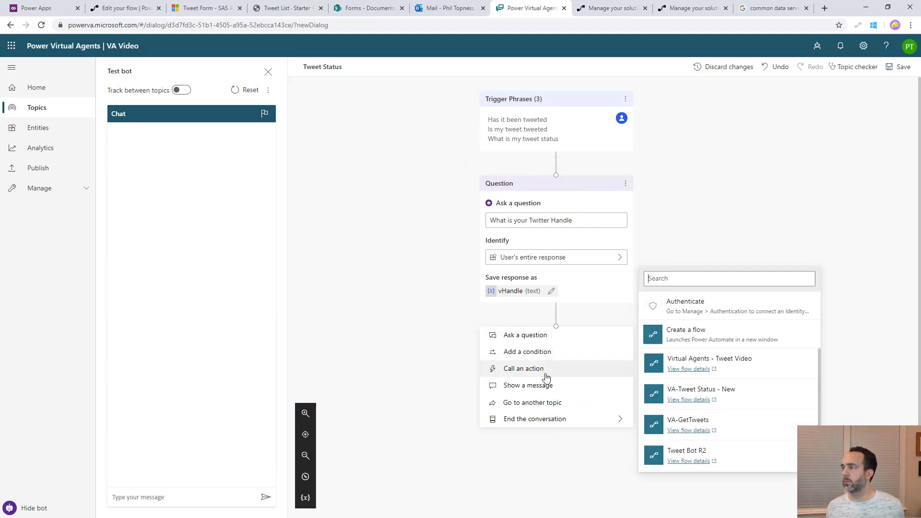
click(751, 366)
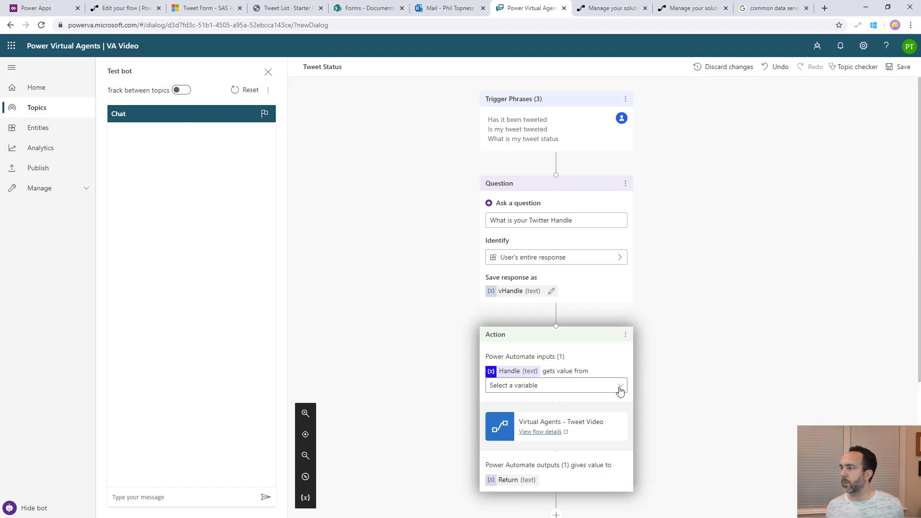
scroll(588, 386, down, 2)
scroll(588, 387, down, 1)
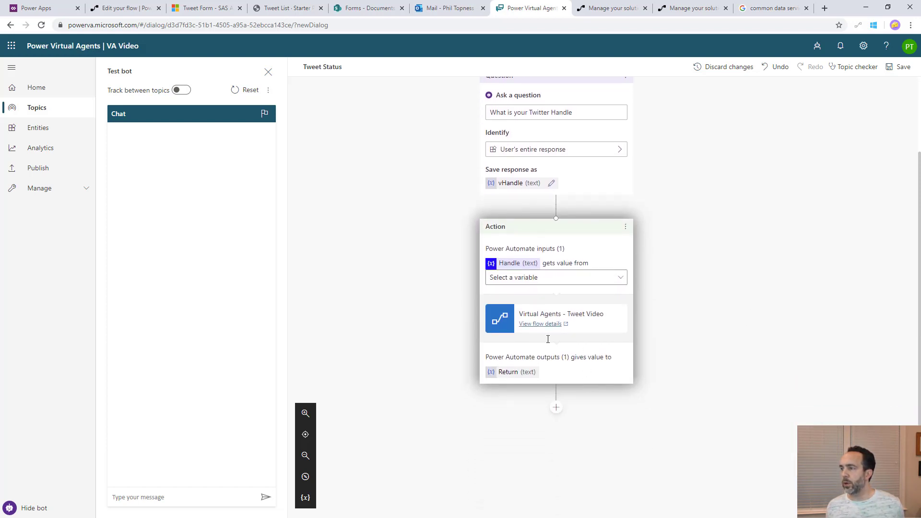
click(621, 282)
click(551, 299)
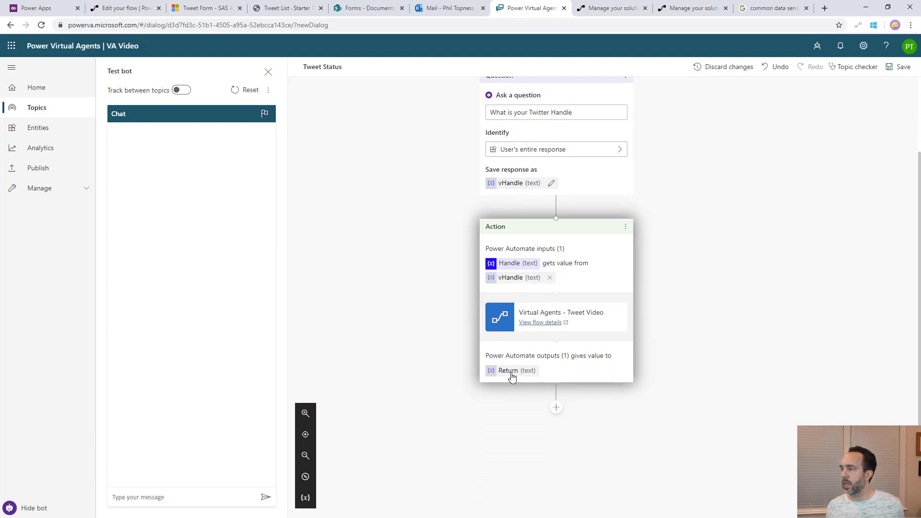
Show the flow's Return value in a message, then end the conversation with a survey
click(556, 409)
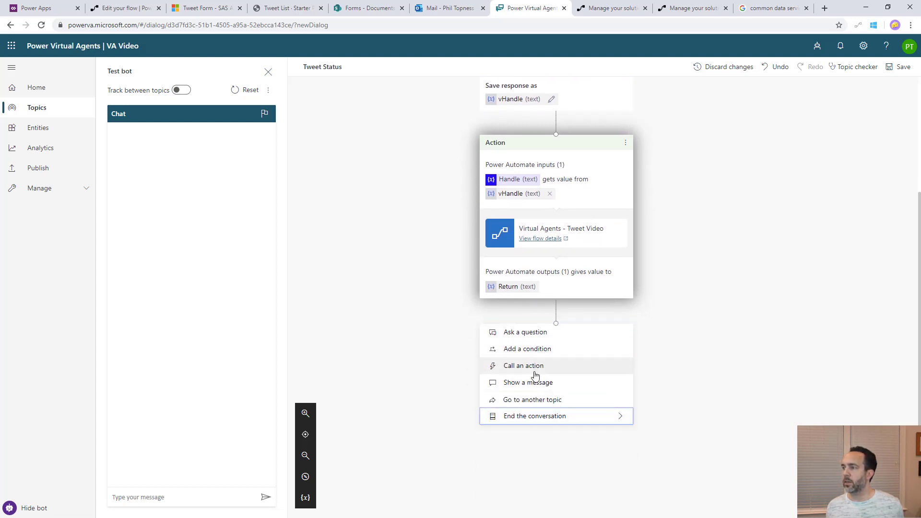
click(536, 382)
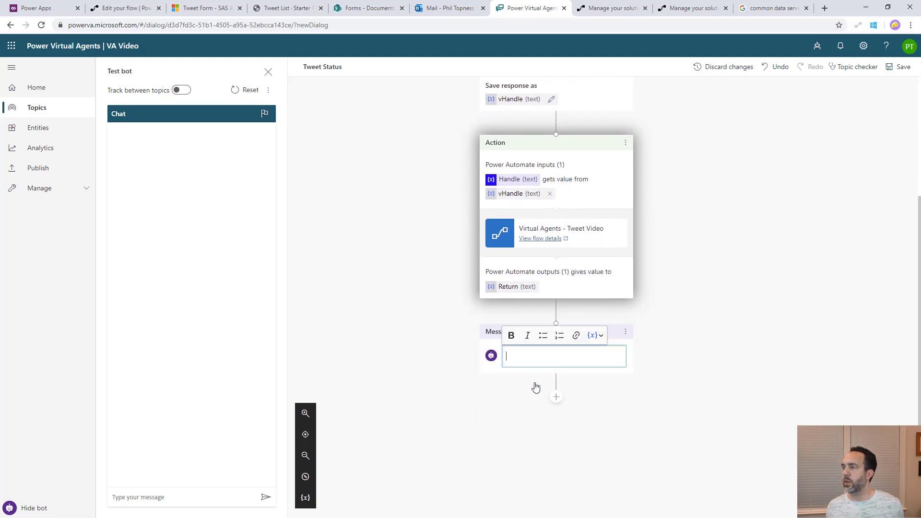
click(599, 336)
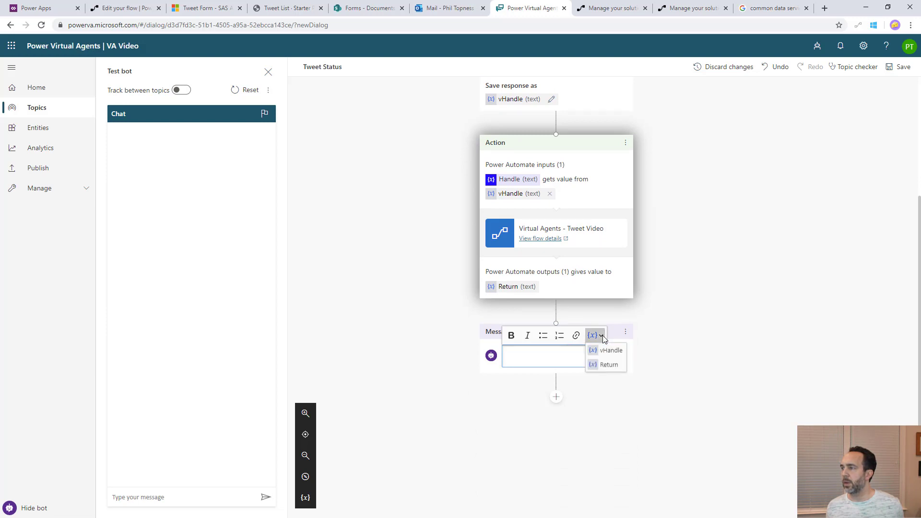
click(608, 365)
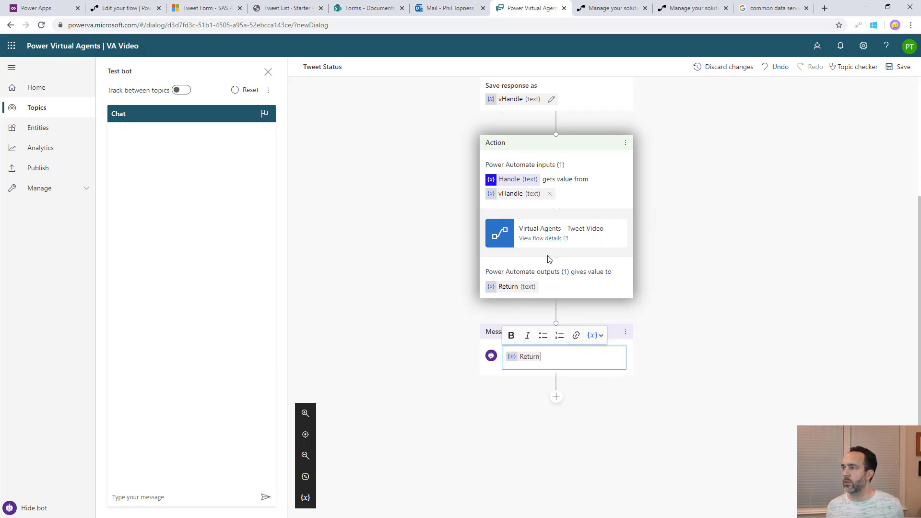
click(557, 397)
mouse_move(540, 489)
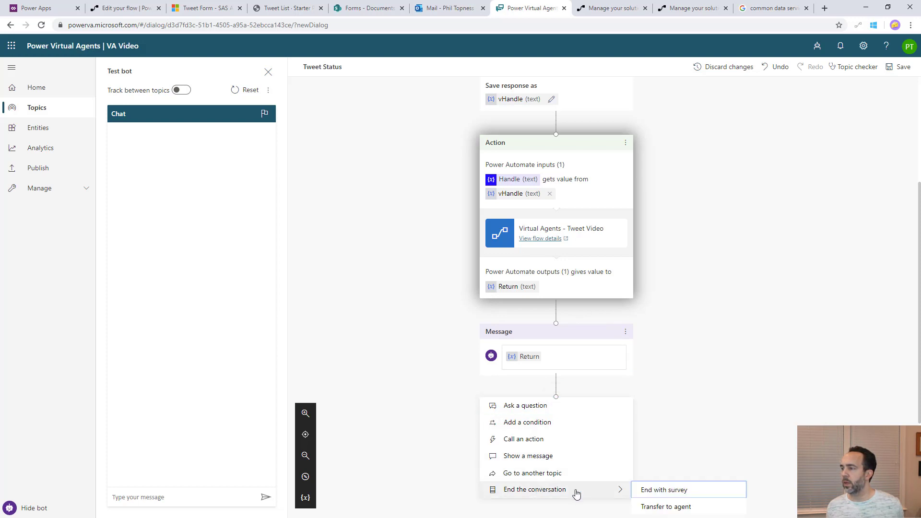
click(657, 489)
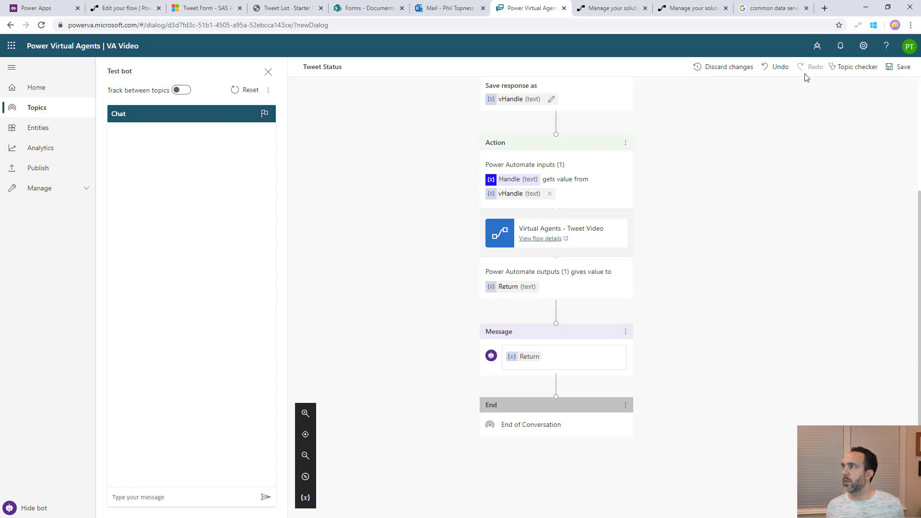
Save the topic and test it with 'what is my tweet status?', answering with the Twitter handle
click(900, 68)
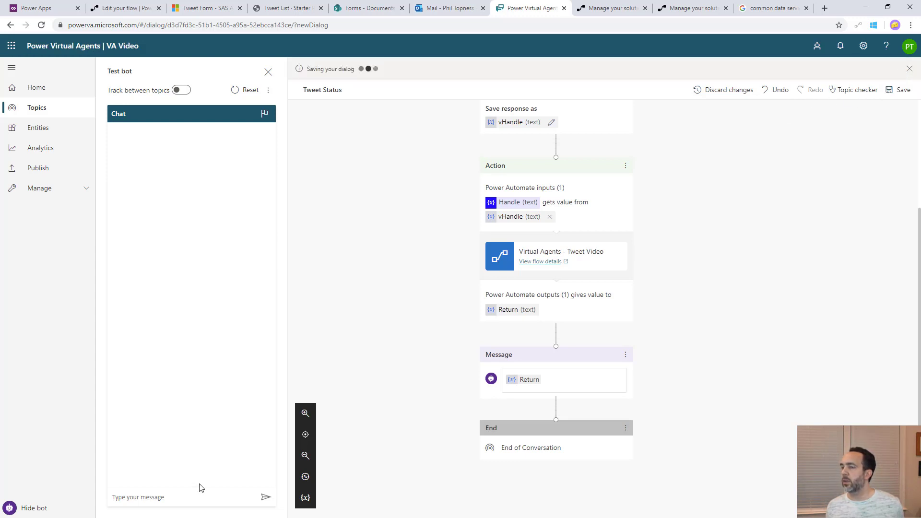
click(179, 496)
text(what is my twe)
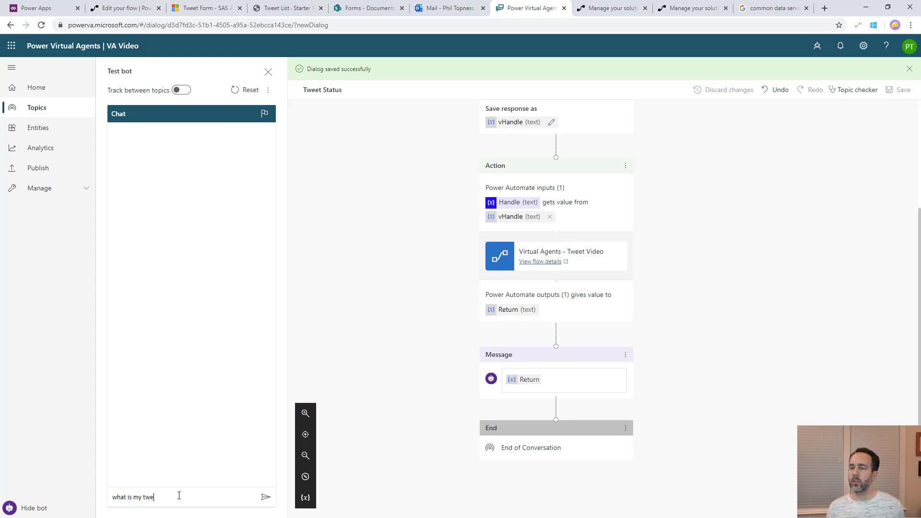
text(et status?)
key(Return)
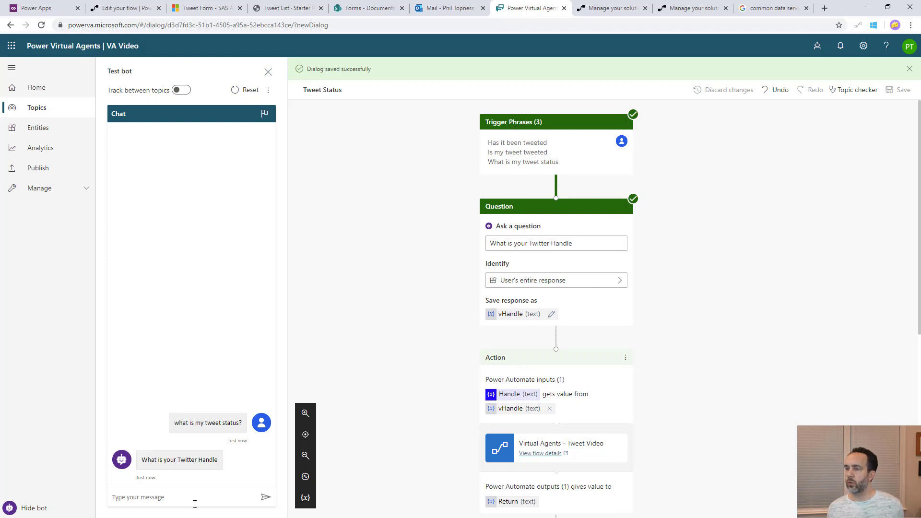
text(@topness)
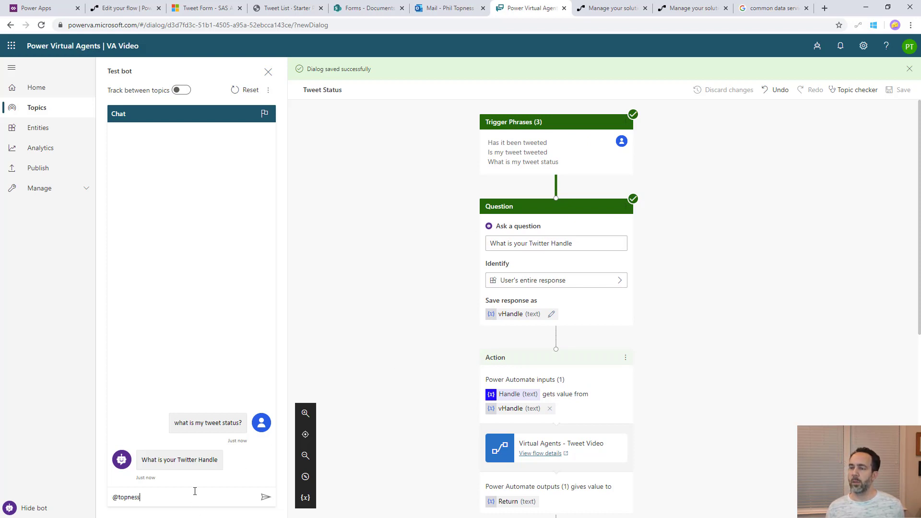
key(Return)
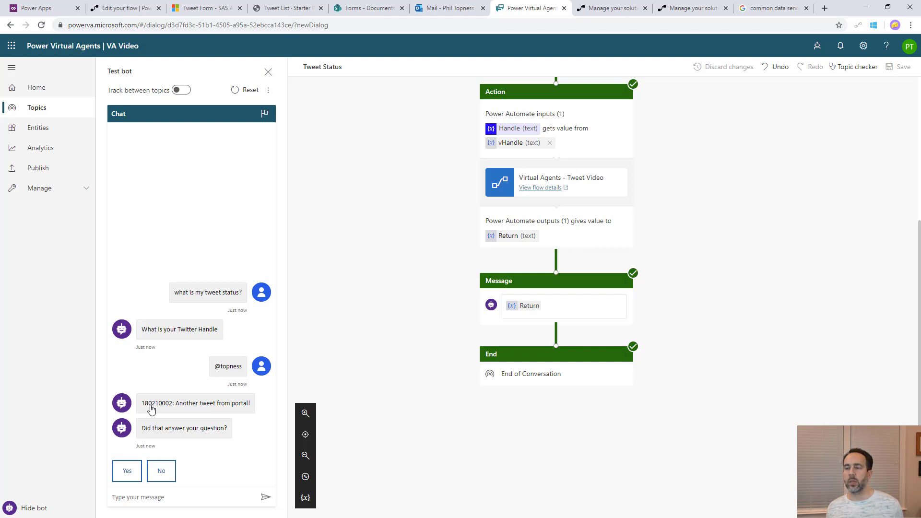
click(687, 8)
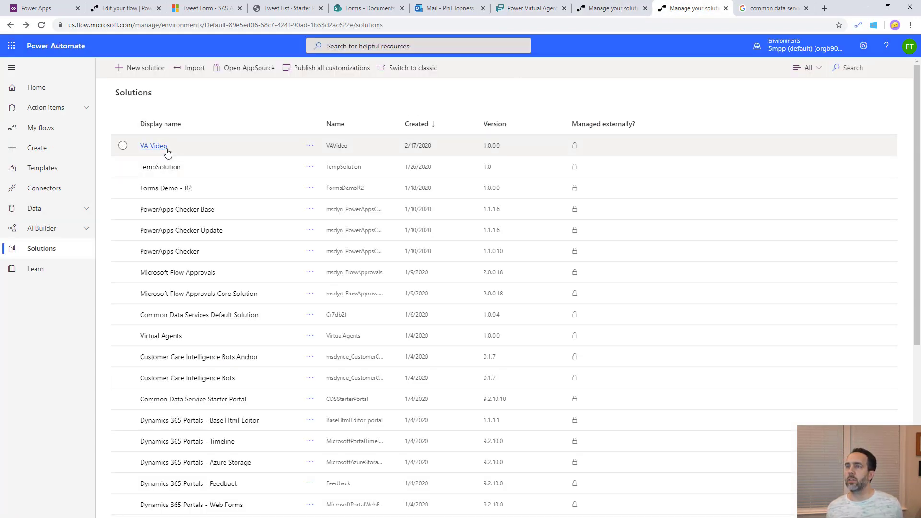
Open the latest Tweet Video run from VA Video and expand the List records outputs
click(624, 12)
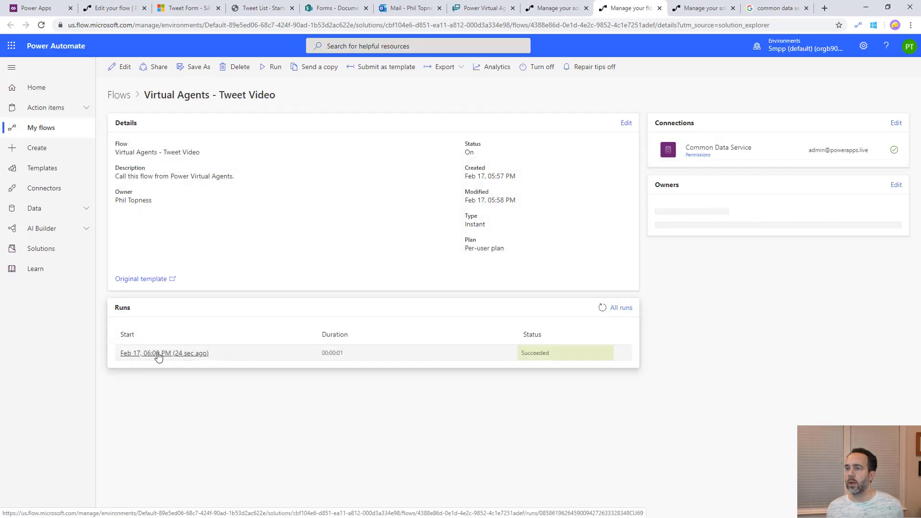
click(158, 353)
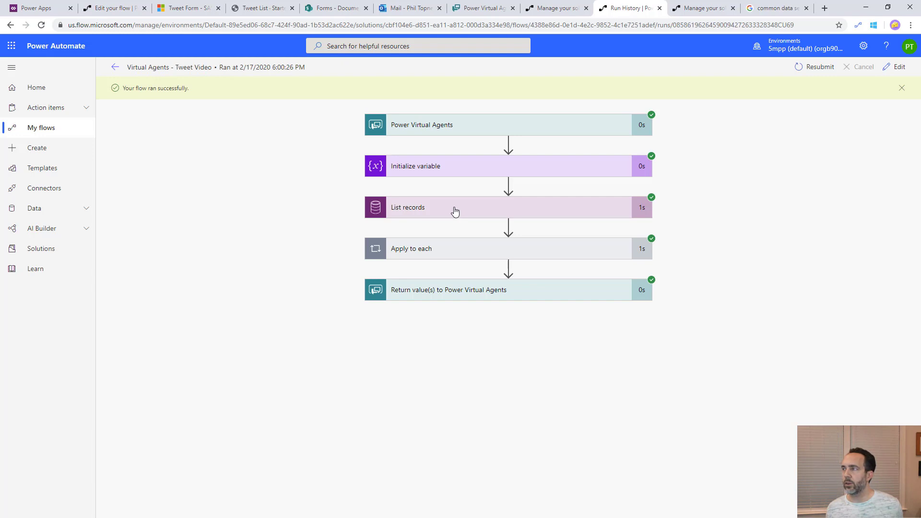
click(455, 212)
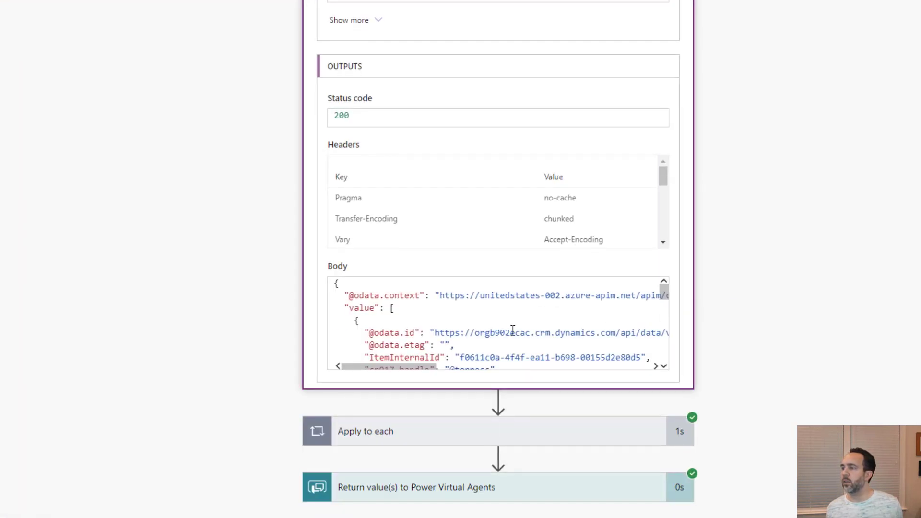
scroll(512, 331, down, 10)
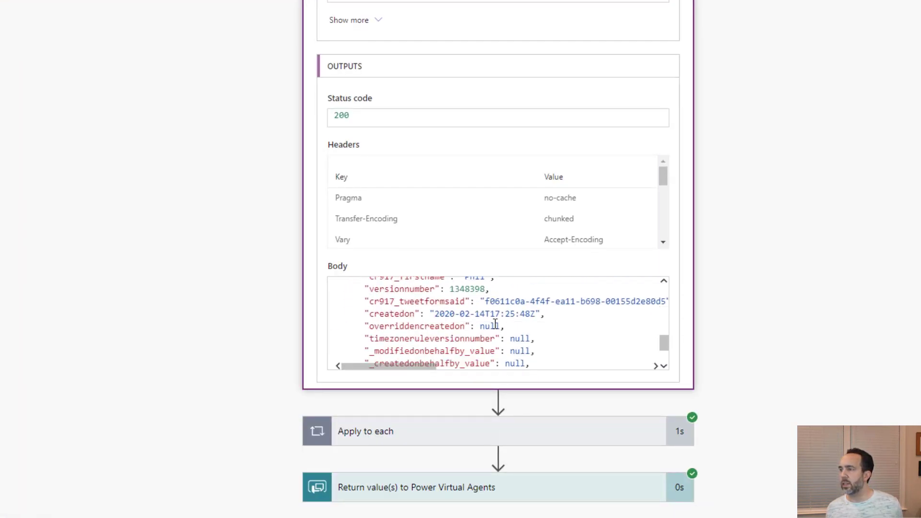
scroll(496, 324, down, 3)
scroll(494, 321, up, 3)
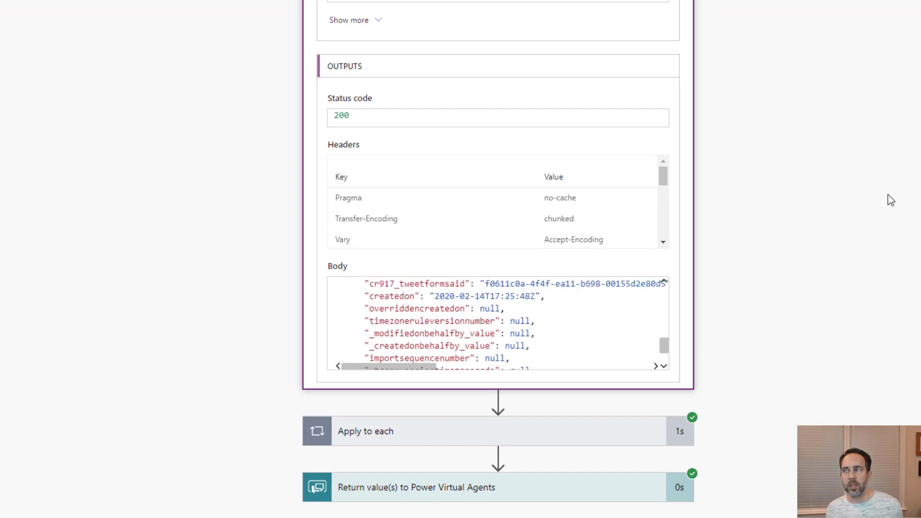
scroll(502, 322, up, 2)
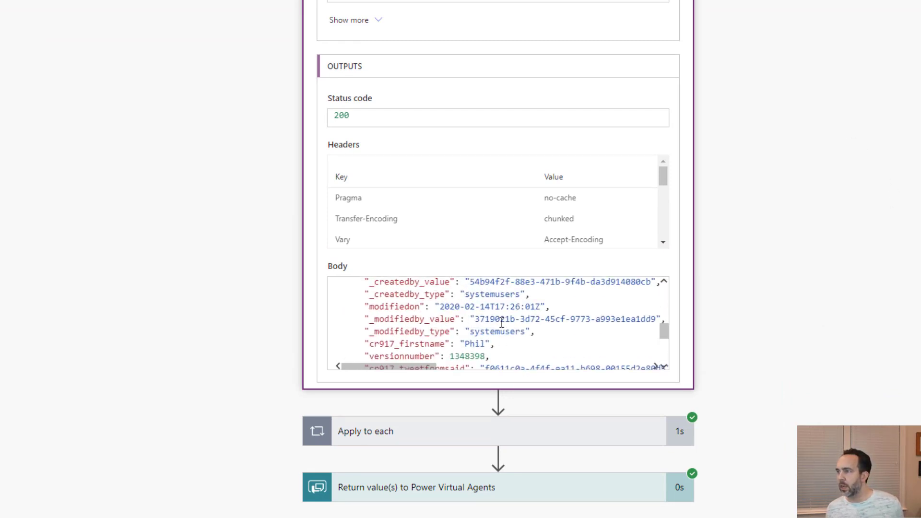
scroll(497, 326, up, 2)
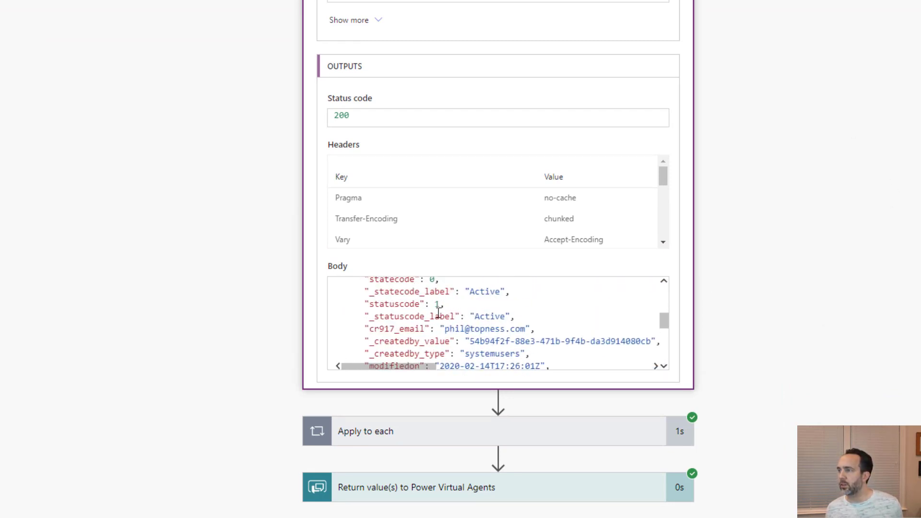
scroll(438, 313, up, 2)
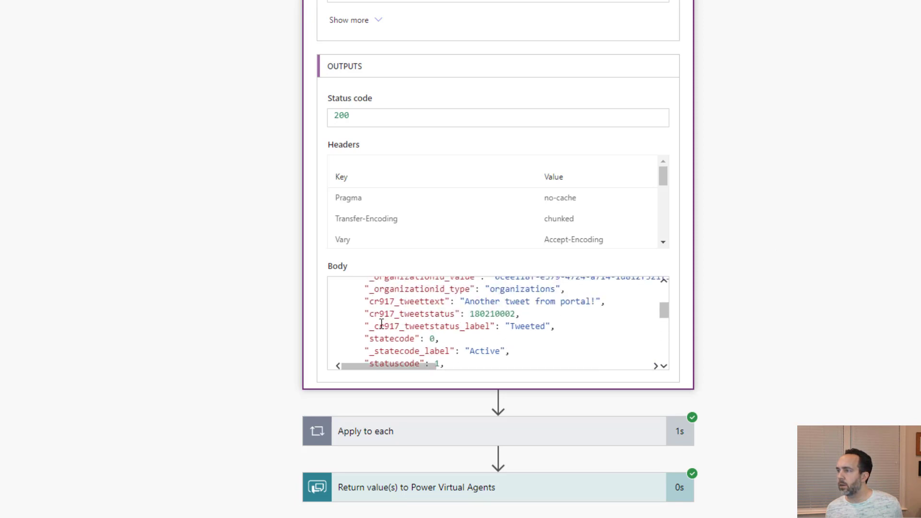
Copy the _cr917_tweetstatus_label field name from the output Body into Notepad
drag(368, 327, 487, 327)
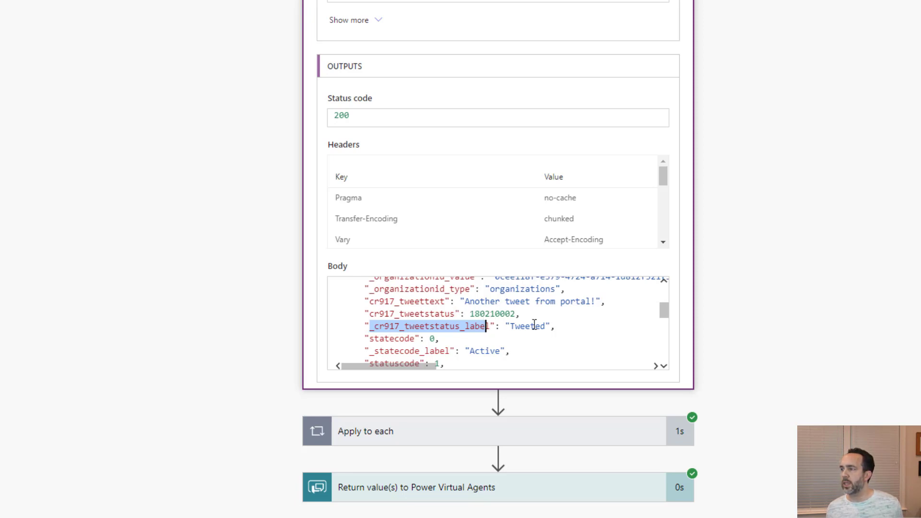
double_click(534, 325)
drag(492, 328, 370, 329)
key(ctrl+c)
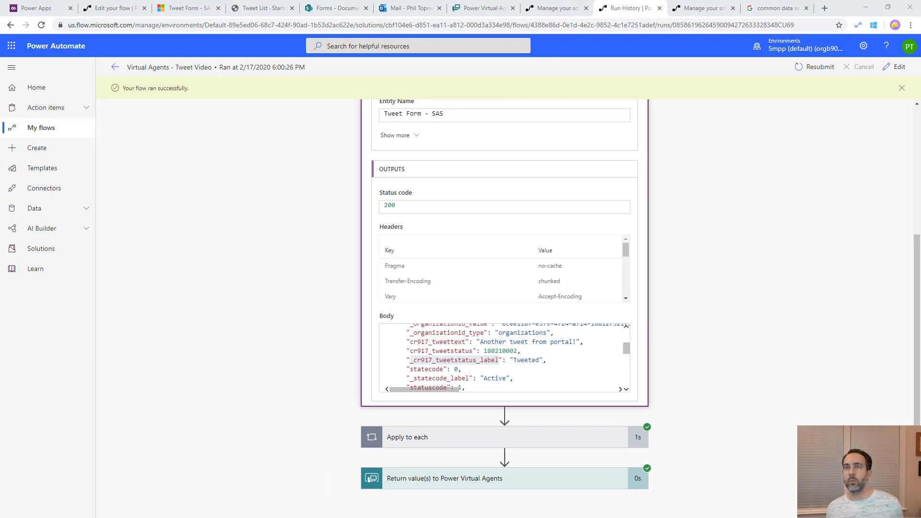
key(alt+Tab)
key(ctrl+v)
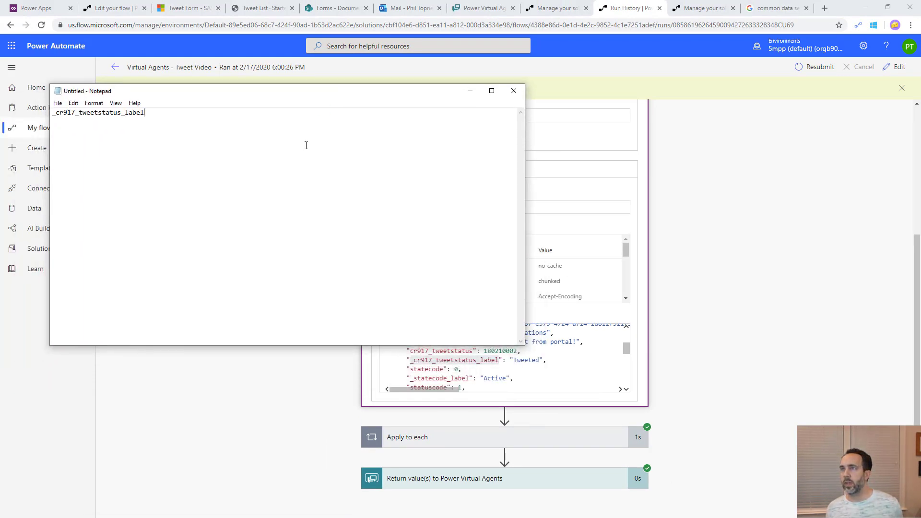
key(alt+Tab)
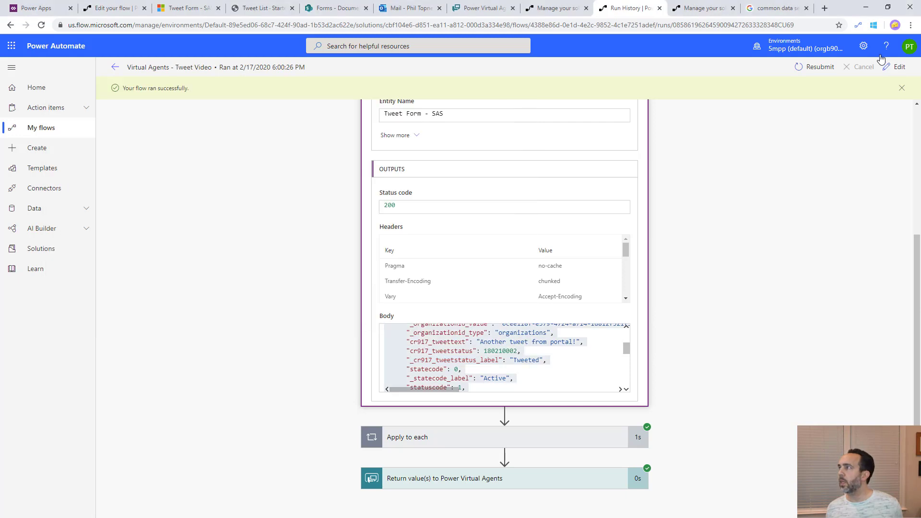
Edit the flow and peek at the code of the Set variable step inside Apply to each
click(896, 66)
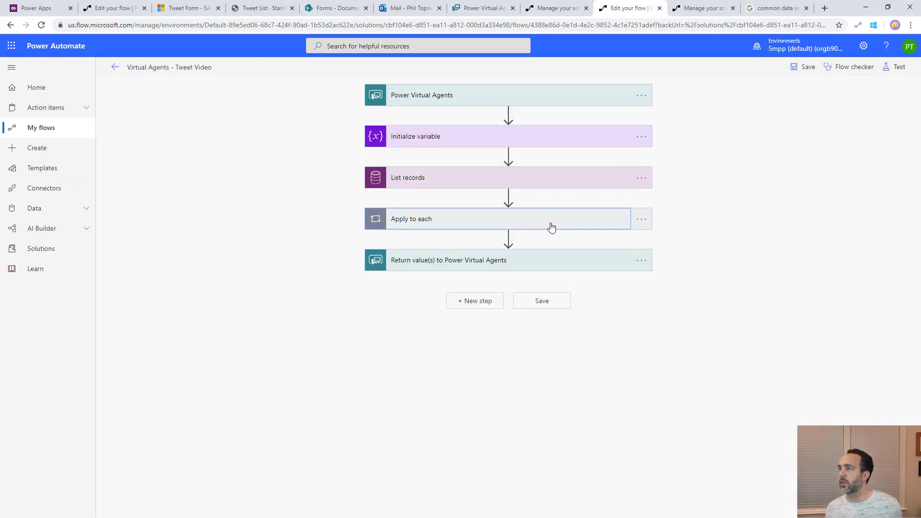
click(549, 222)
click(476, 276)
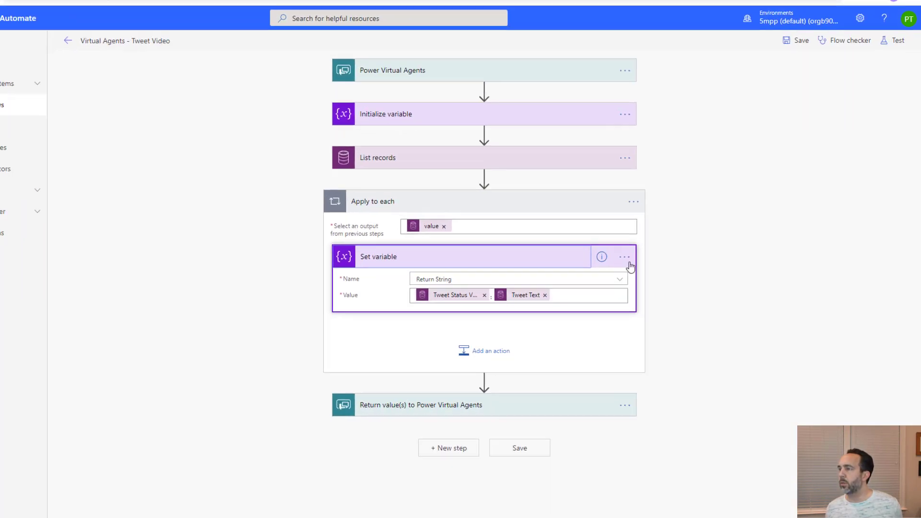
click(641, 271)
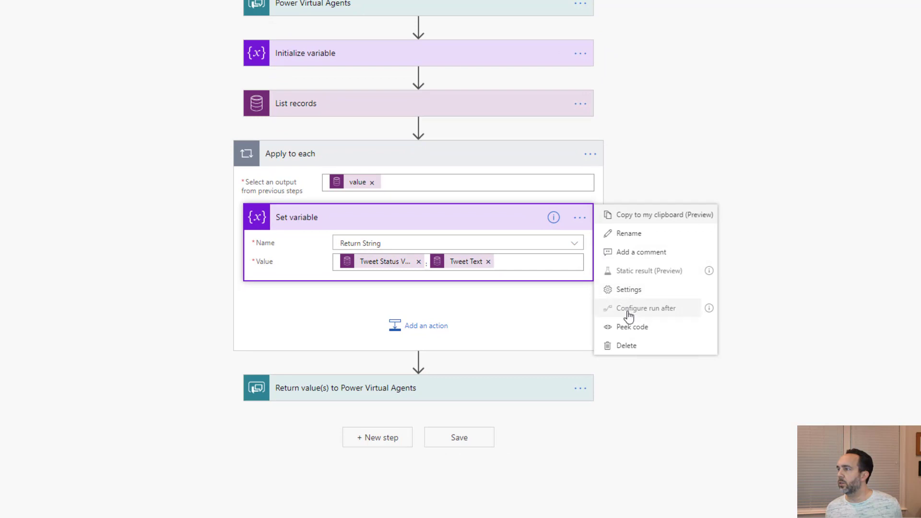
click(627, 327)
scroll(367, 281, down, 1)
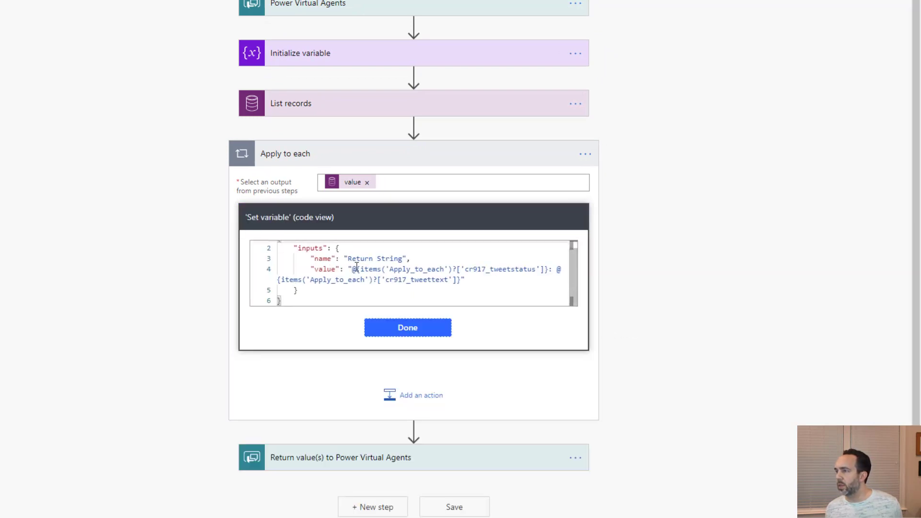
click(464, 269)
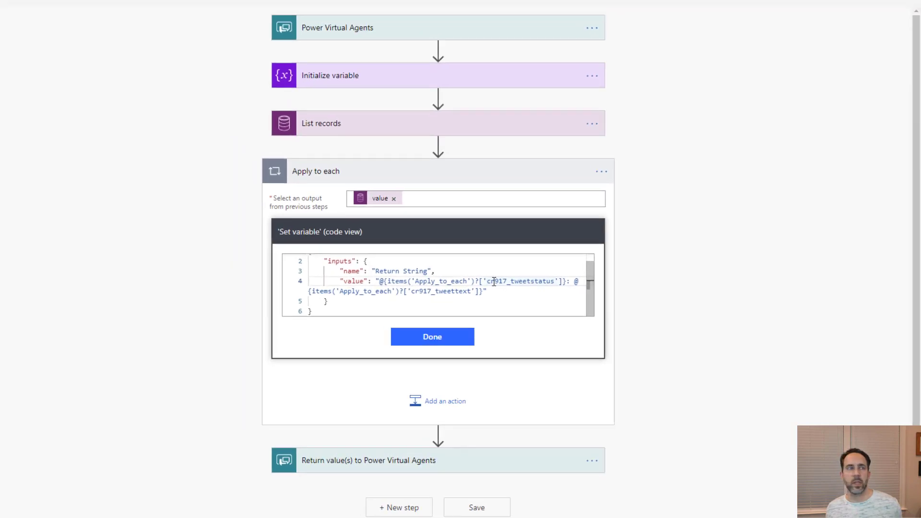
key(alt+Tab)
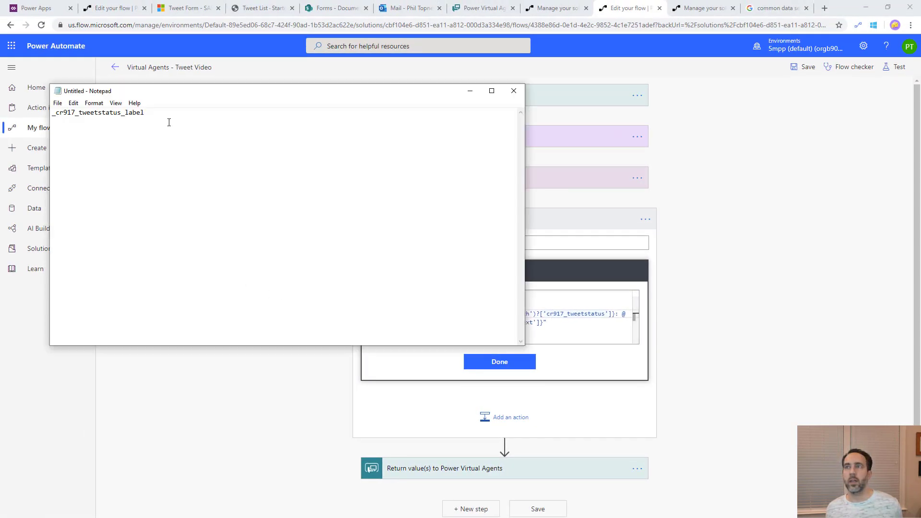
In Notepad, rewrite the copied tweet status expression to use _cr917_tweetstatus_label
drag(169, 123, 56, 109)
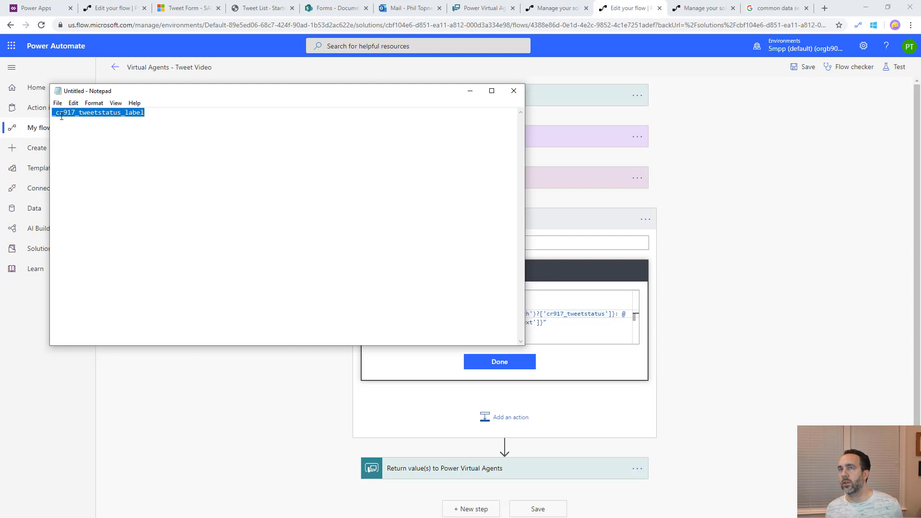
click(551, 327)
drag(615, 314, 457, 314)
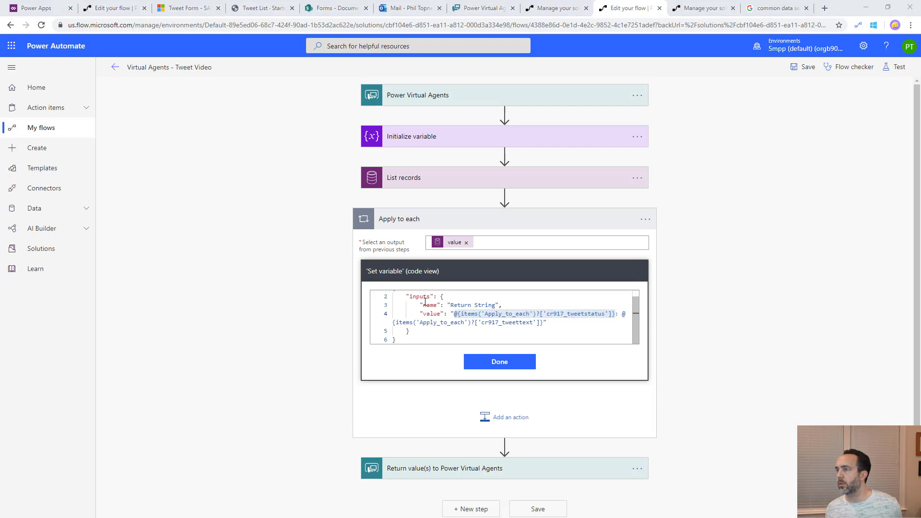
key(ctrl+c)
key(alt+Tab)
click(199, 203)
key(ctrl+v)
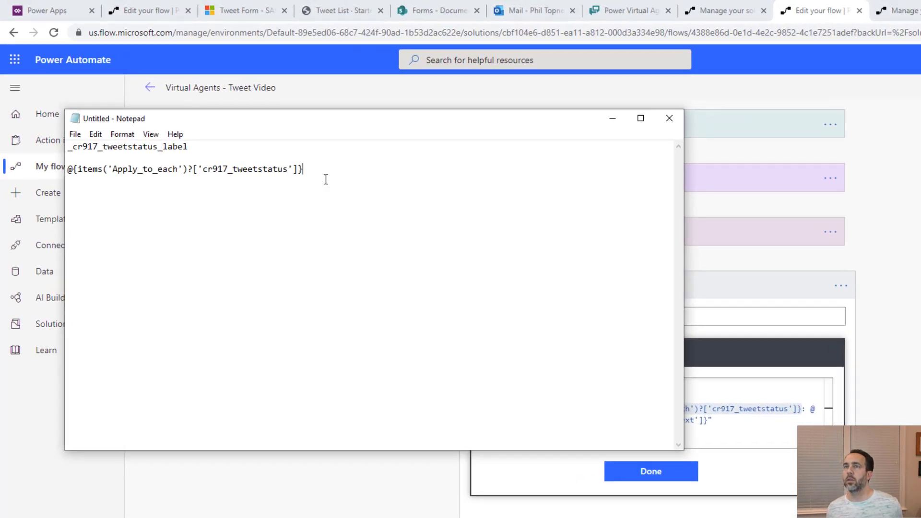
double_click(188, 147)
drag(286, 171, 294, 171)
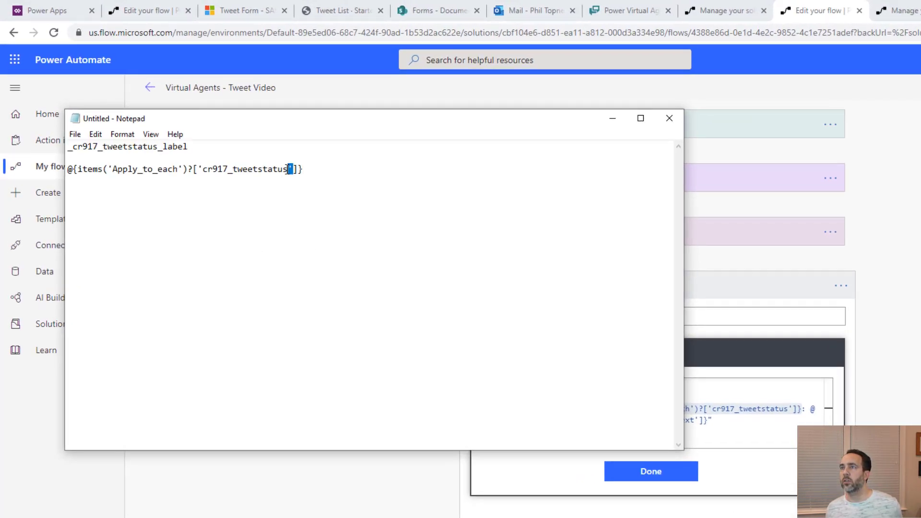
click(288, 171)
drag(203, 169, 287, 190)
key(ctrl+v)
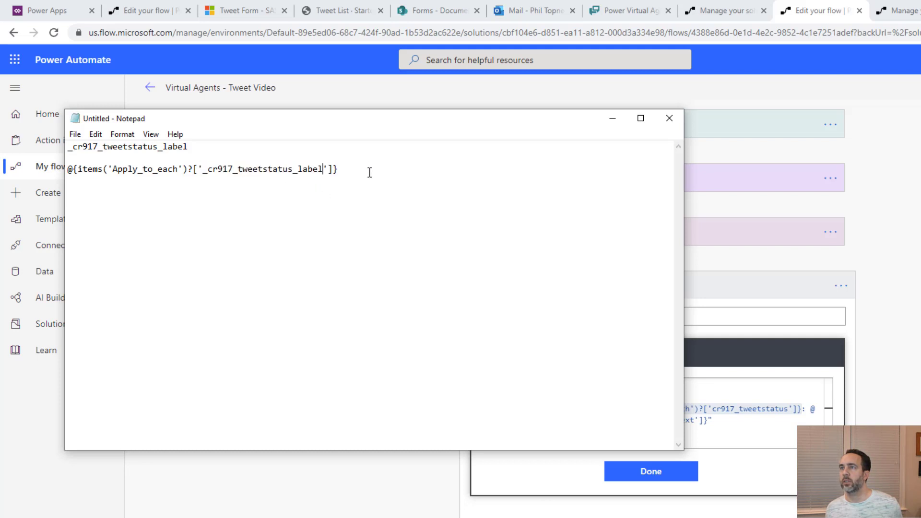
drag(369, 167, 12, 182)
Replace the Tweet Status token in the Set variable value with the edited expression and save
click(656, 472)
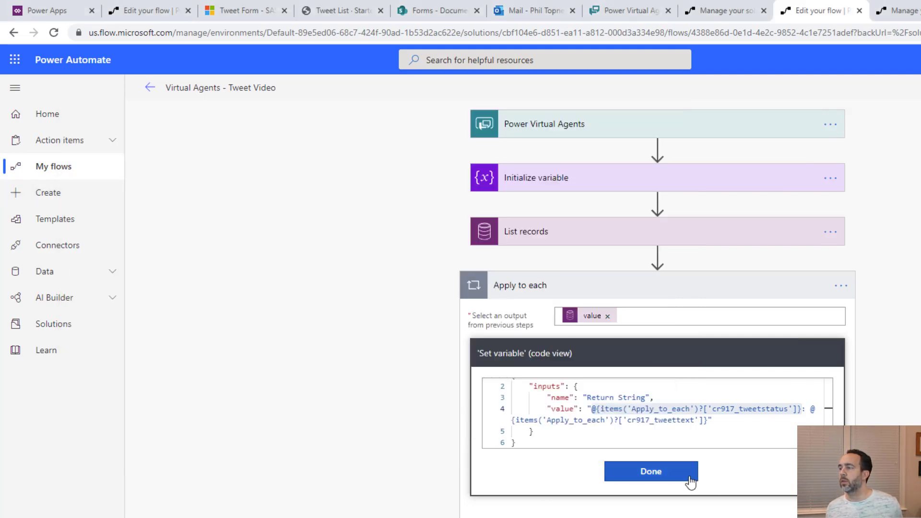
click(663, 401)
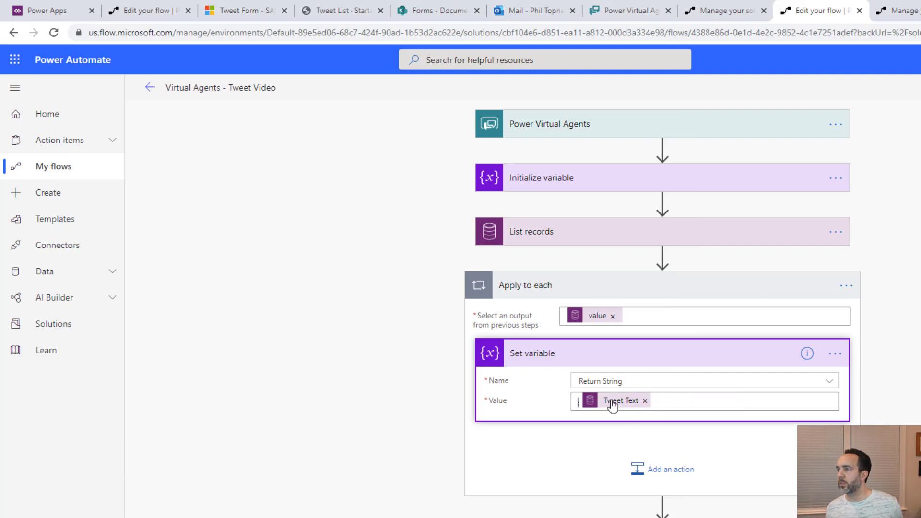
key(alt+Tab)
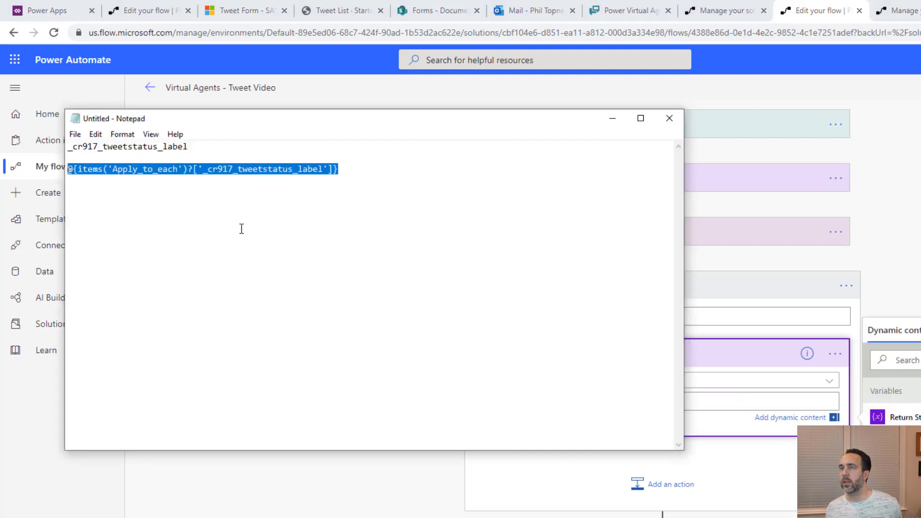
right_click(290, 172)
click(232, 211)
key(alt+Tab)
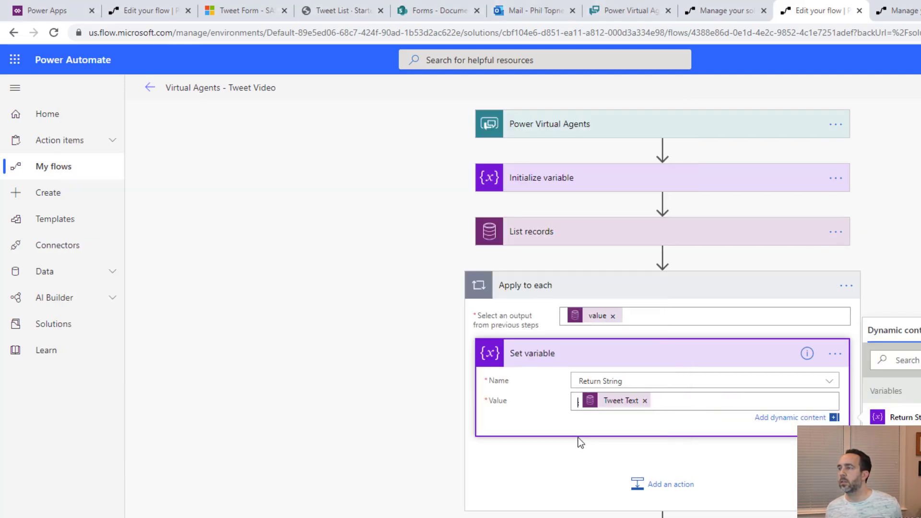
key(ctrl+v)
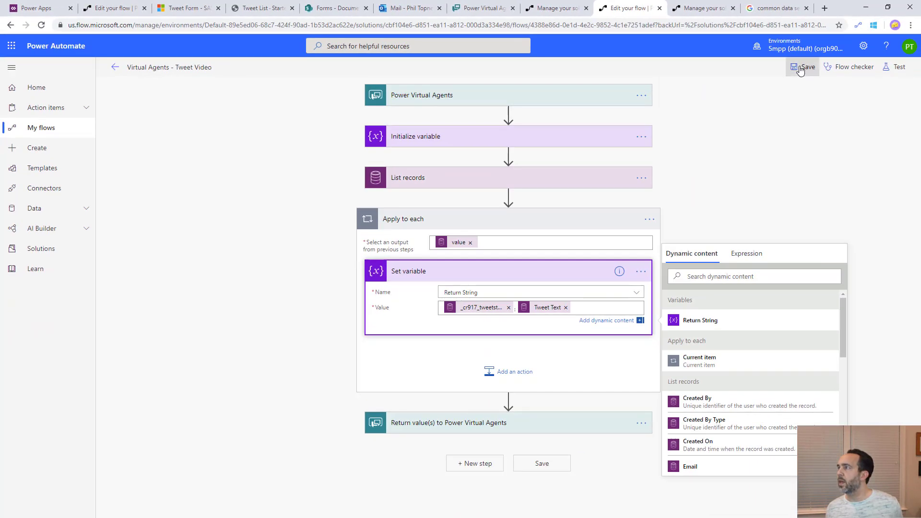
click(803, 66)
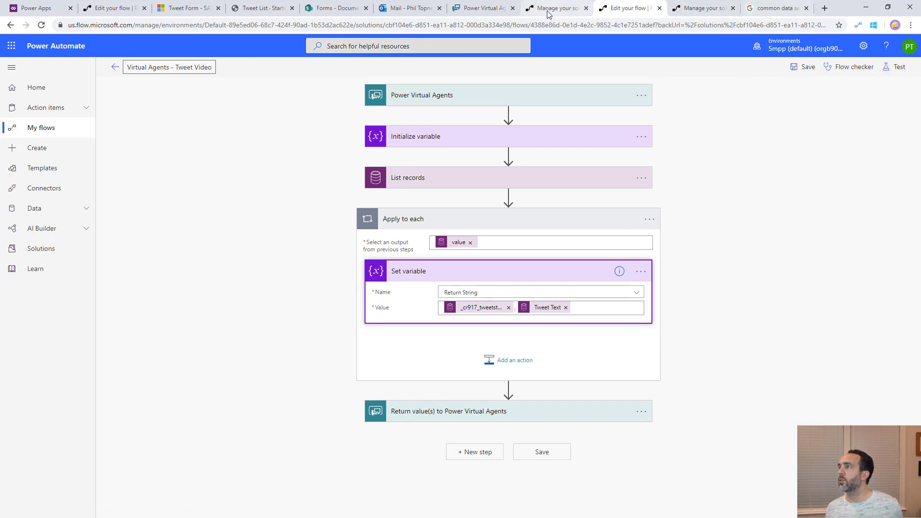
Test the bot with the tweet status question and handle, getting 'Tweeted: Another tweet from portal!'
click(483, 9)
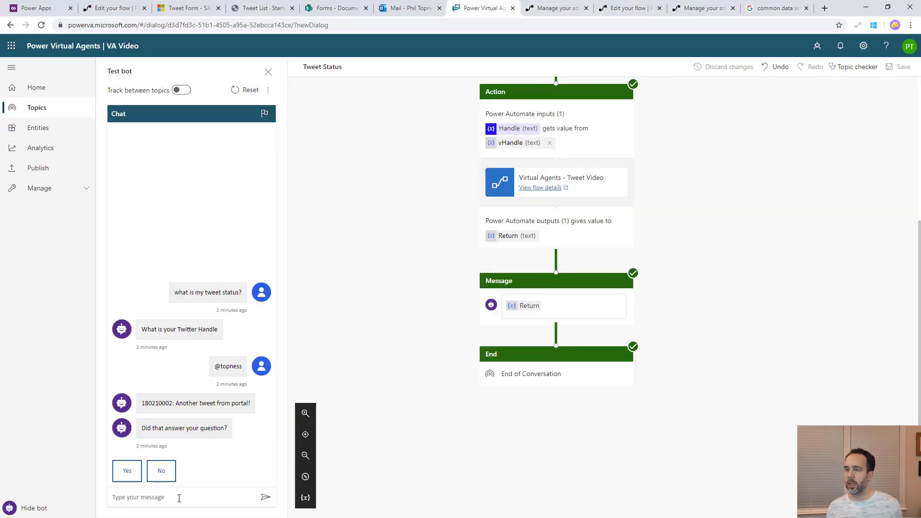
text(what is my tweet)
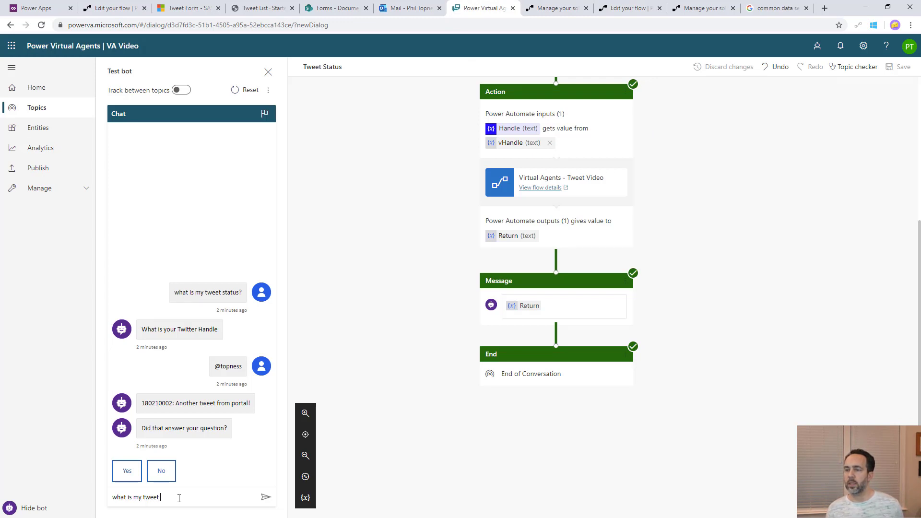
text(?)
key(Return)
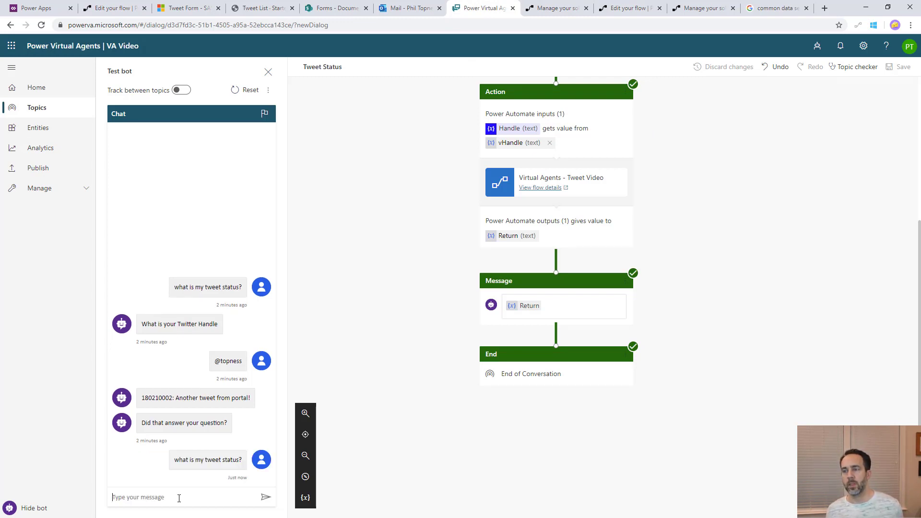
text(@topness)
key(Return)
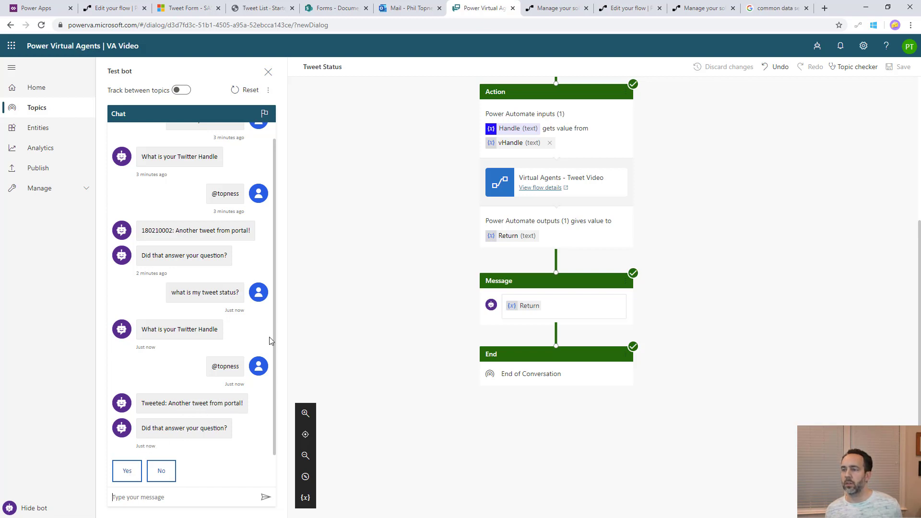
Publish the bot's latest content
click(39, 177)
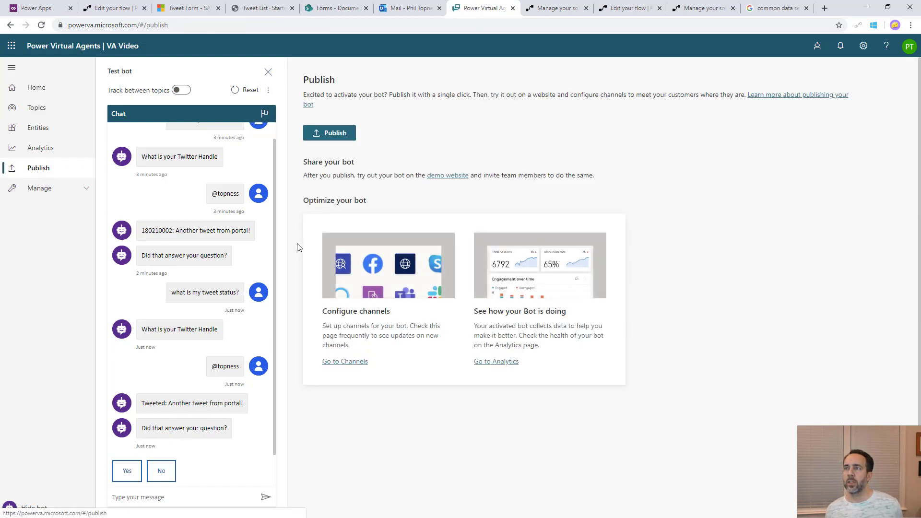
click(331, 135)
click(448, 291)
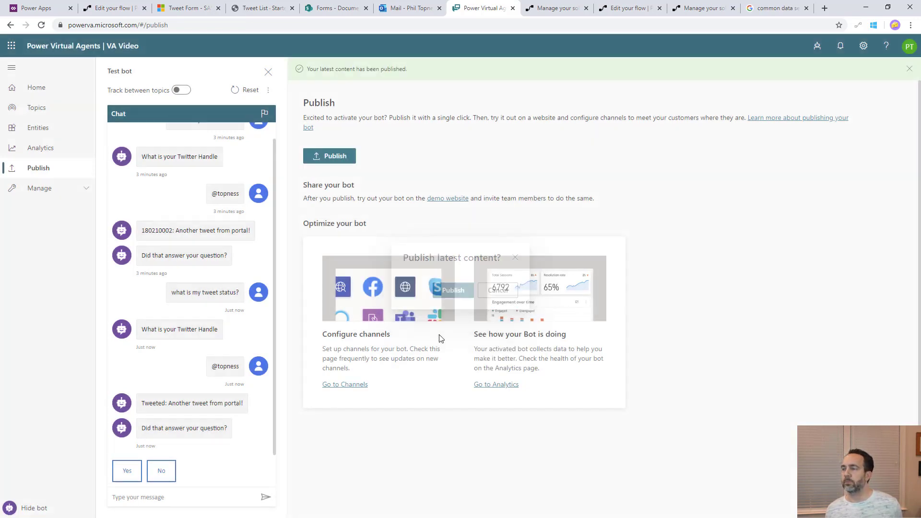
Open the Forms Portal app for editing from the Power Apps apps list
click(30, 6)
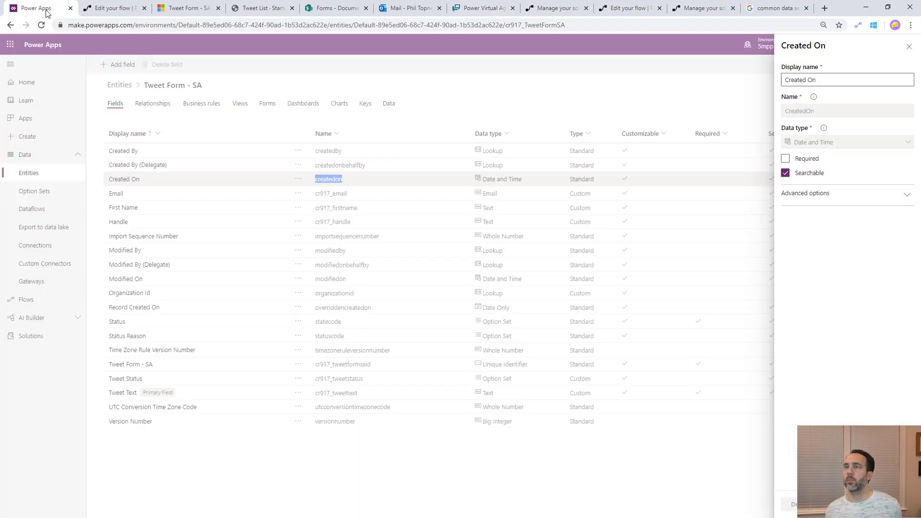
click(32, 123)
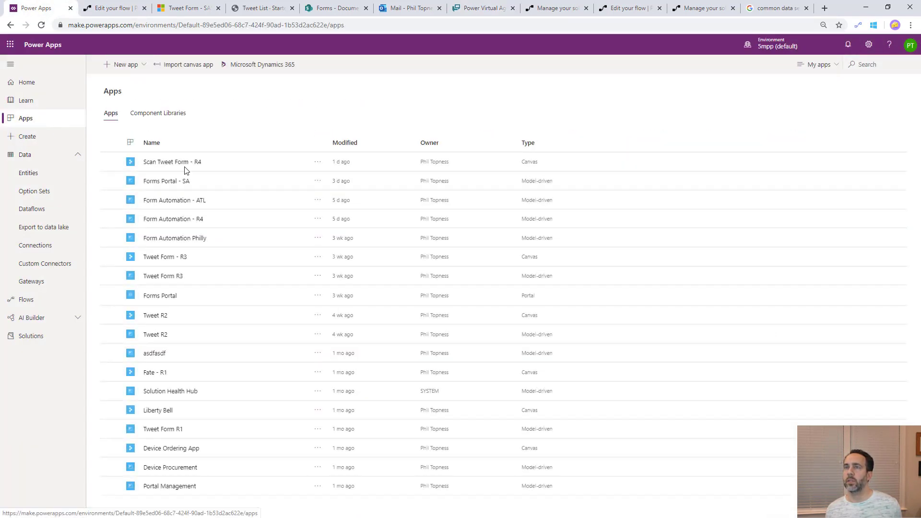
click(317, 296)
click(320, 312)
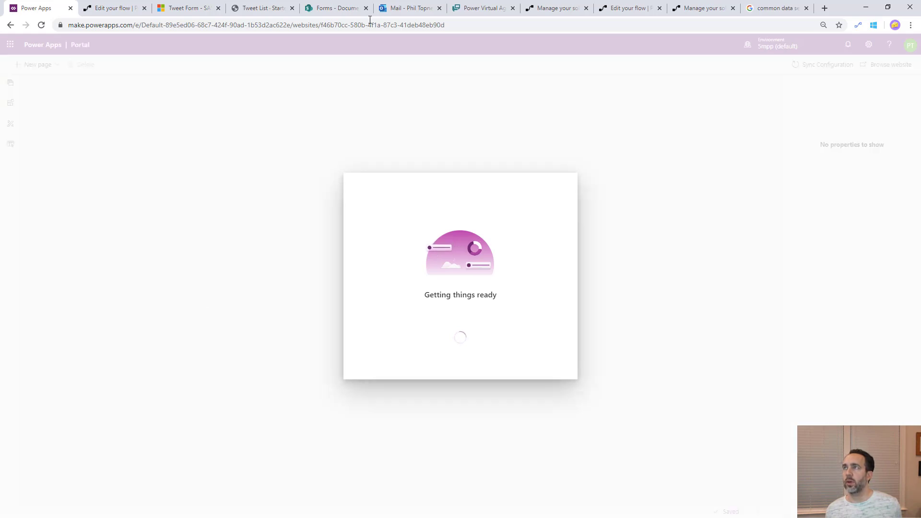
Open the Tweet List portal page for editing, then return to the bot's publish page
click(250, 8)
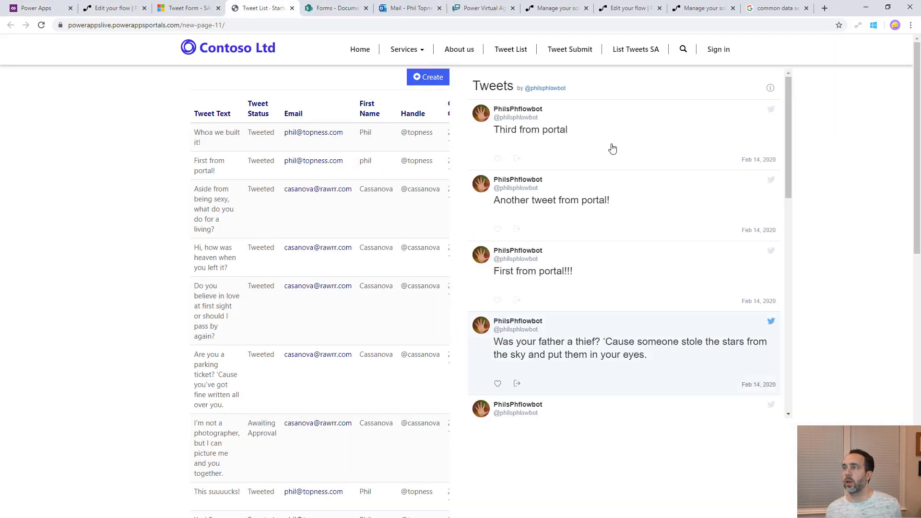
click(39, 8)
click(7, 85)
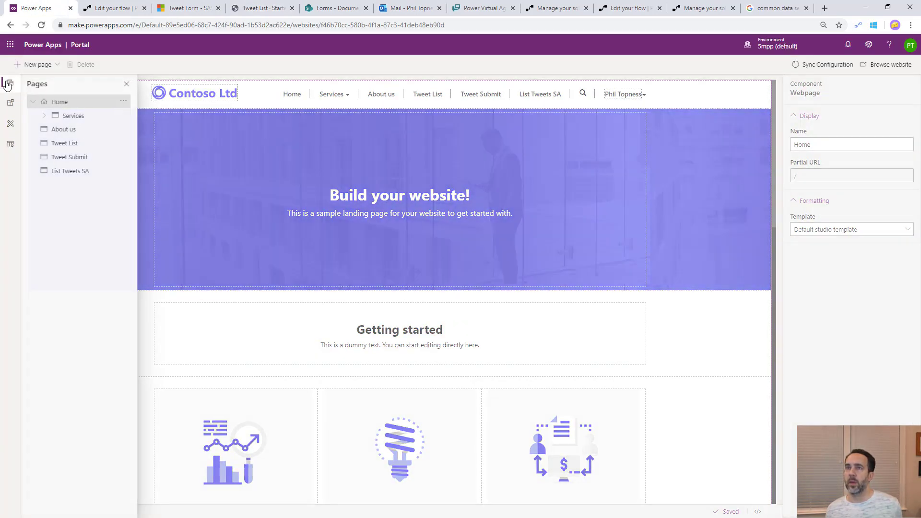
click(66, 144)
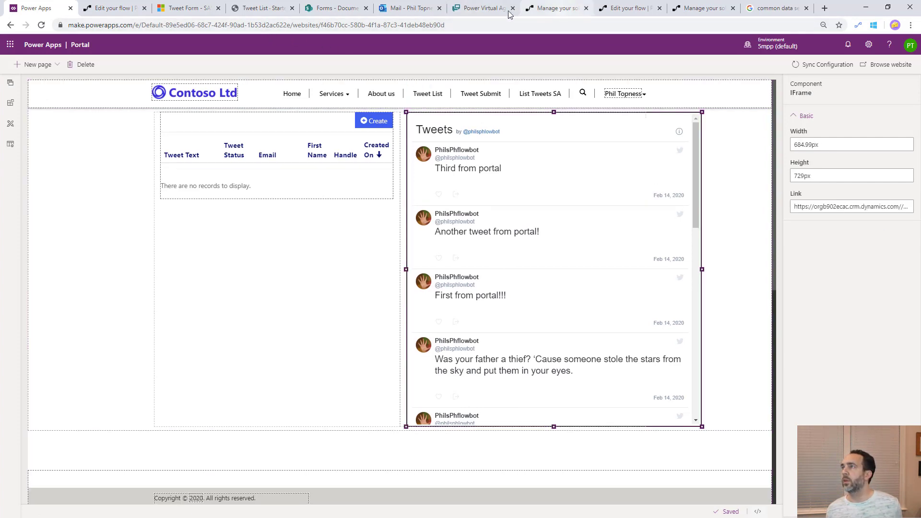
click(470, 8)
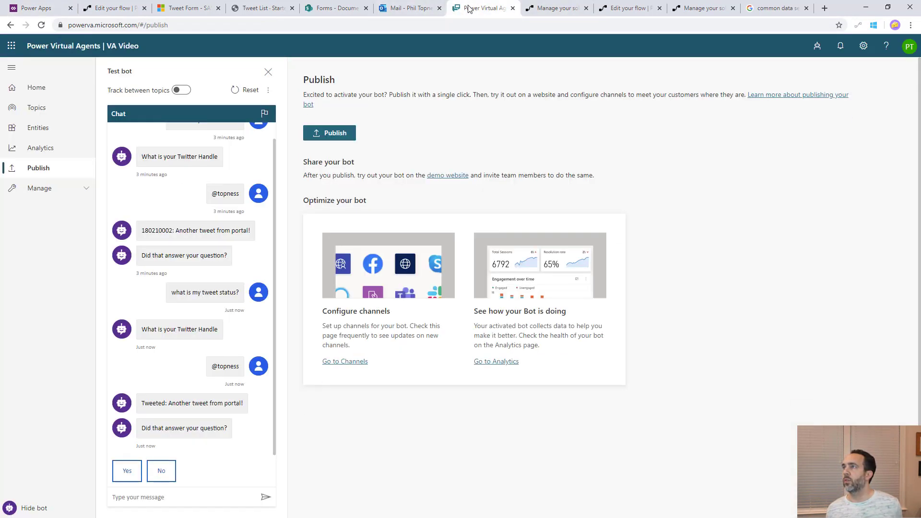
Copy the bot's webchat src URL from the Custom website channel's embed code
click(353, 362)
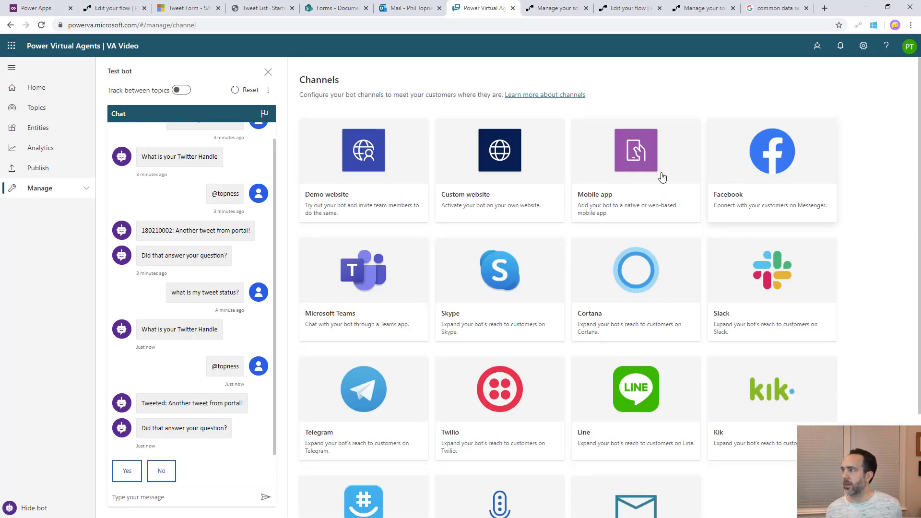
click(487, 160)
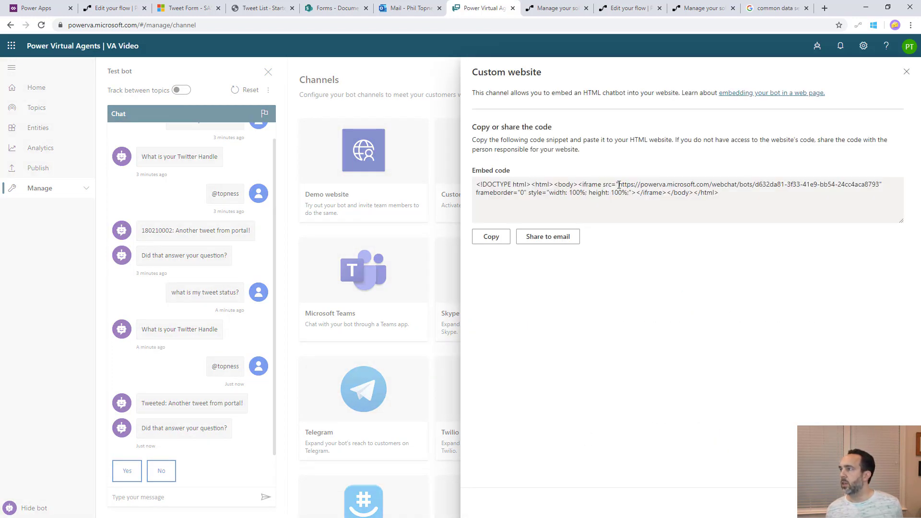
drag(619, 184, 477, 184)
drag(619, 184, 879, 180)
right_click(871, 185)
click(863, 190)
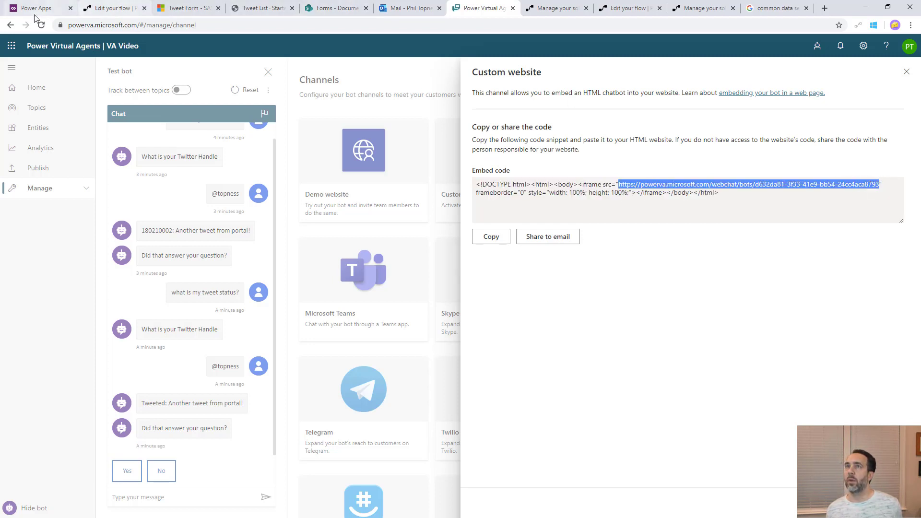
Replace the Tweets frame's link with the copied webchat URL, then browse the live website
click(260, 9)
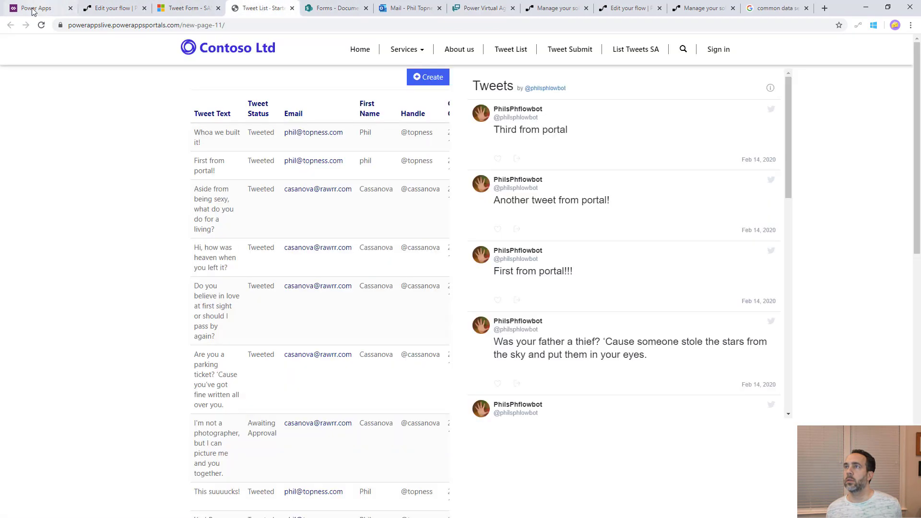
click(38, 8)
click(855, 208)
key(ctrl+a)
key(ctrl+v)
click(862, 275)
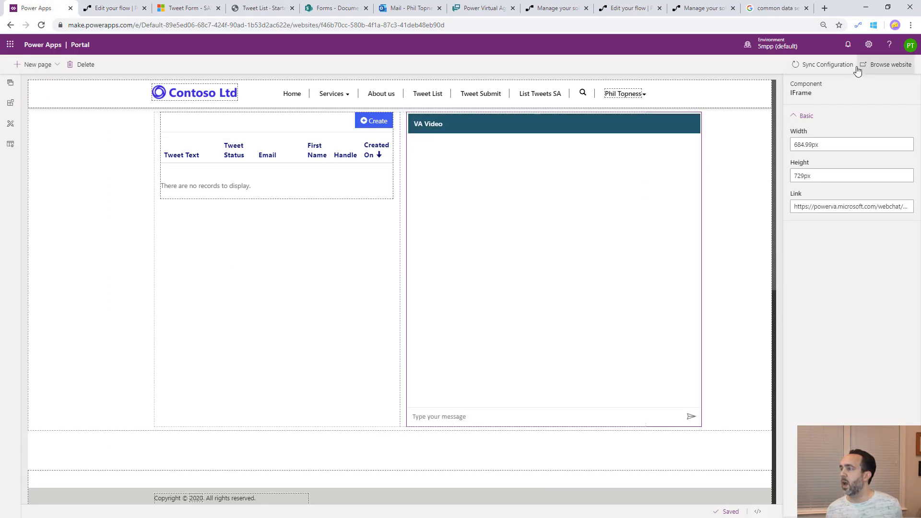
click(885, 69)
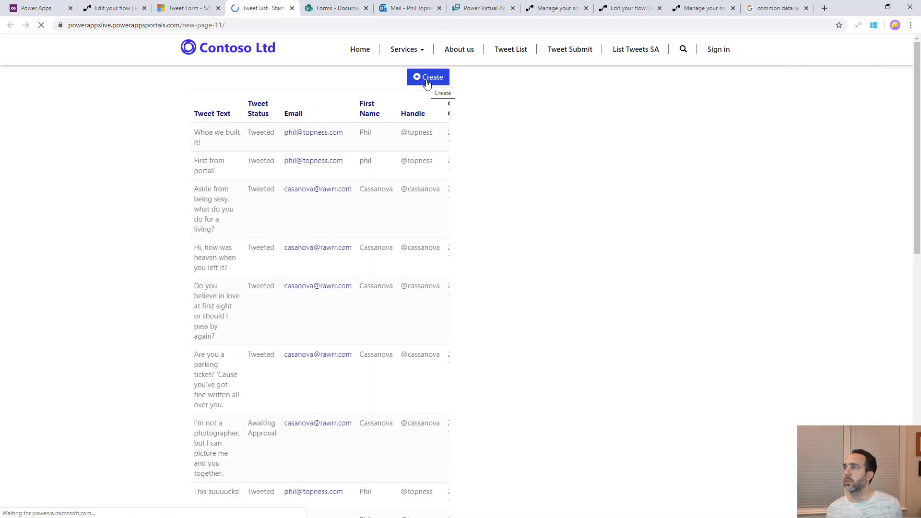
Submit a new tweet 'New tweet to test this out' with the user's first name, handle and e-mail
click(427, 79)
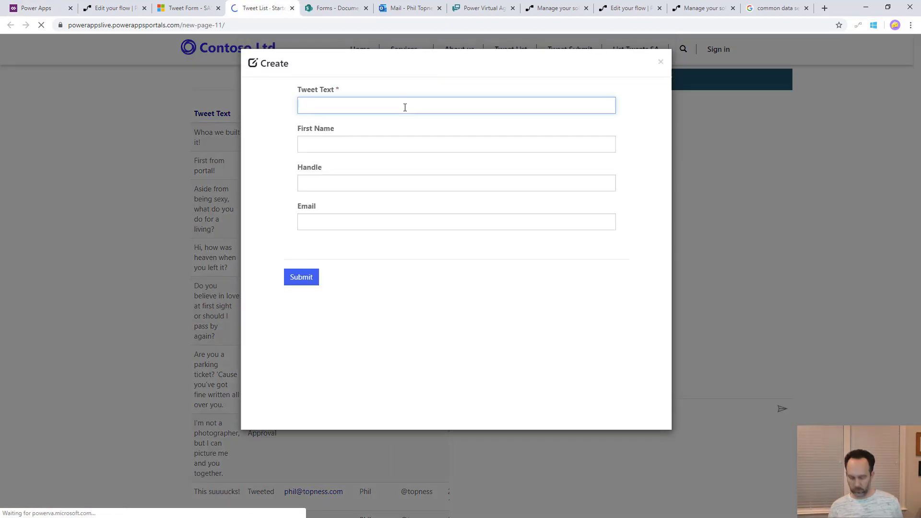
text(New tw)
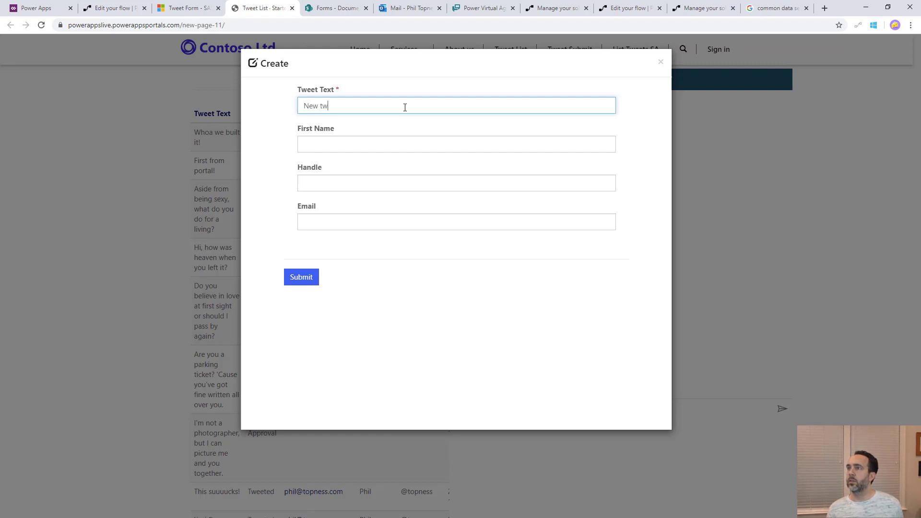
text(eet to test this out)
key(Tab)
key(Tab)
key(Tab)
key(Down)
key(Return)
click(311, 278)
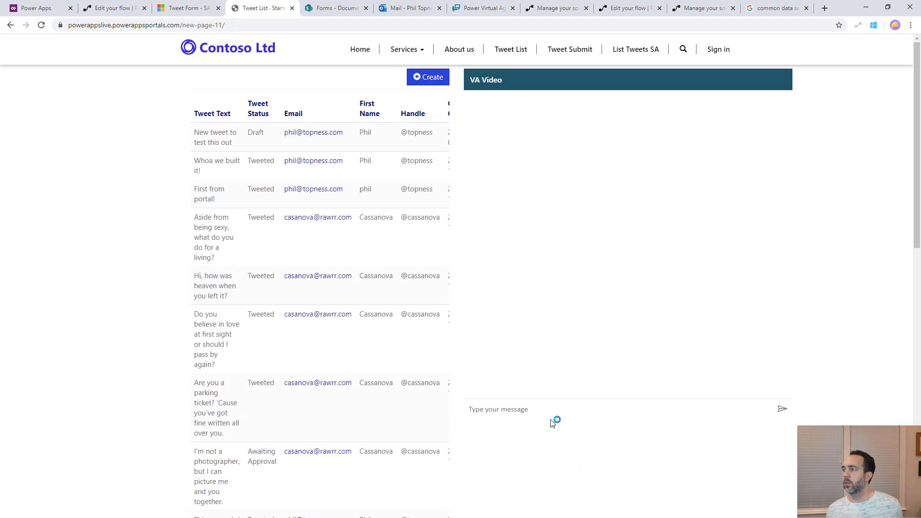
Ask the embedded bot 'is my tweet tweeted?', send the Twitter handle, and answer Yes
click(549, 413)
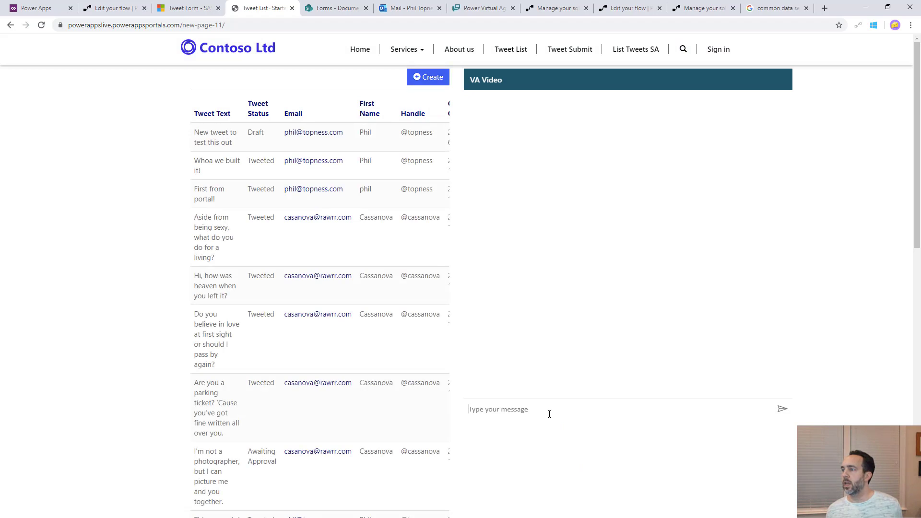
text(is my tweet tweet)
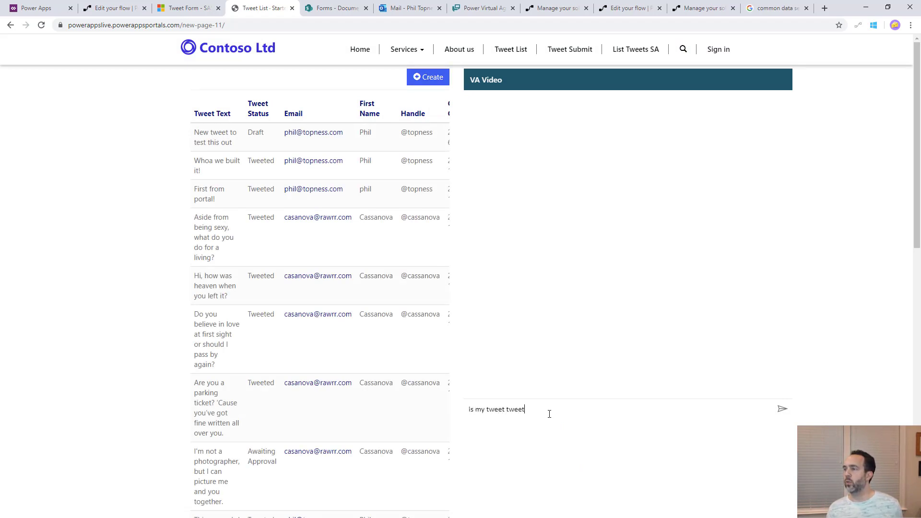
text(ed?)
key(Return)
text(@topness)
key(Return)
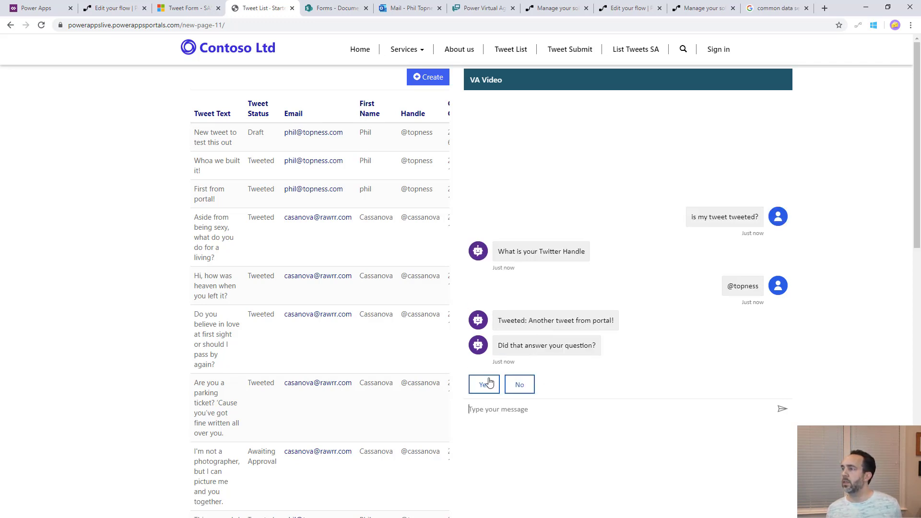
click(488, 383)
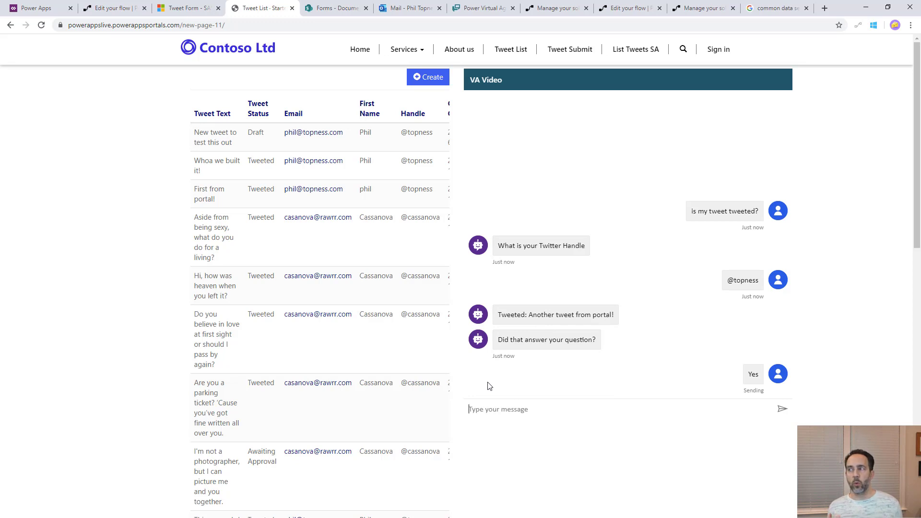